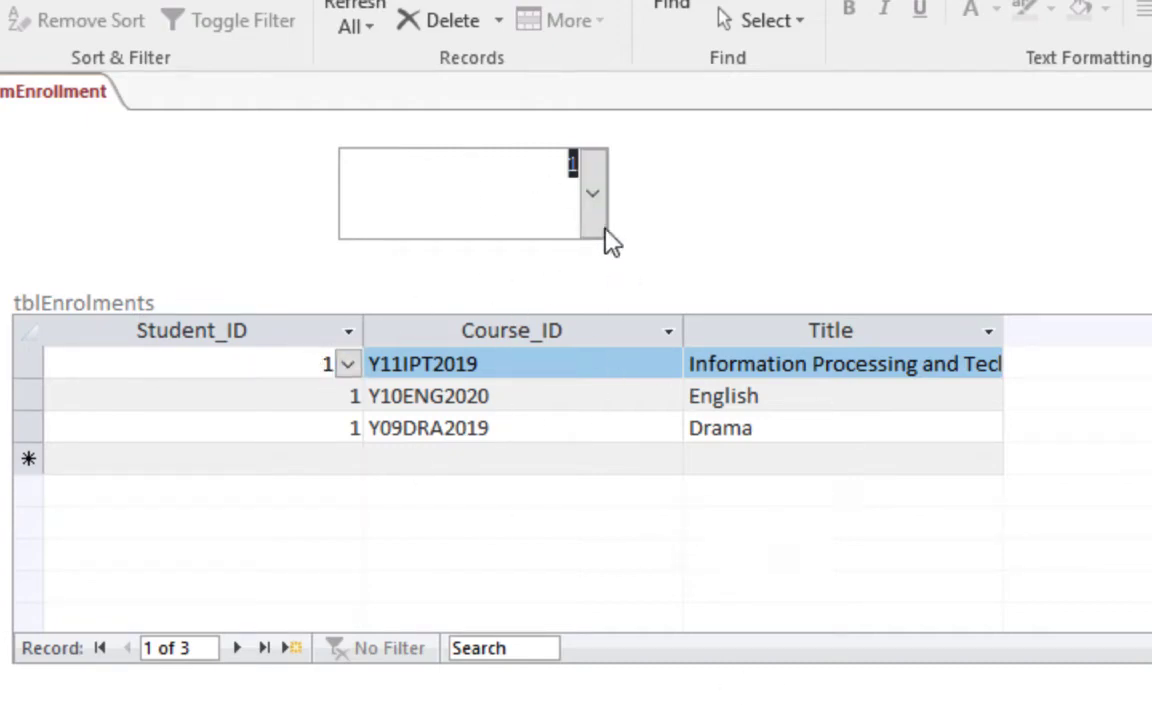
Step: Choose student 7 in the combo box so the subform shows only their enrolments
{"action": "left_click", "coordinate": [593, 195]}
{"action": "left_click", "coordinate": [568, 440]}
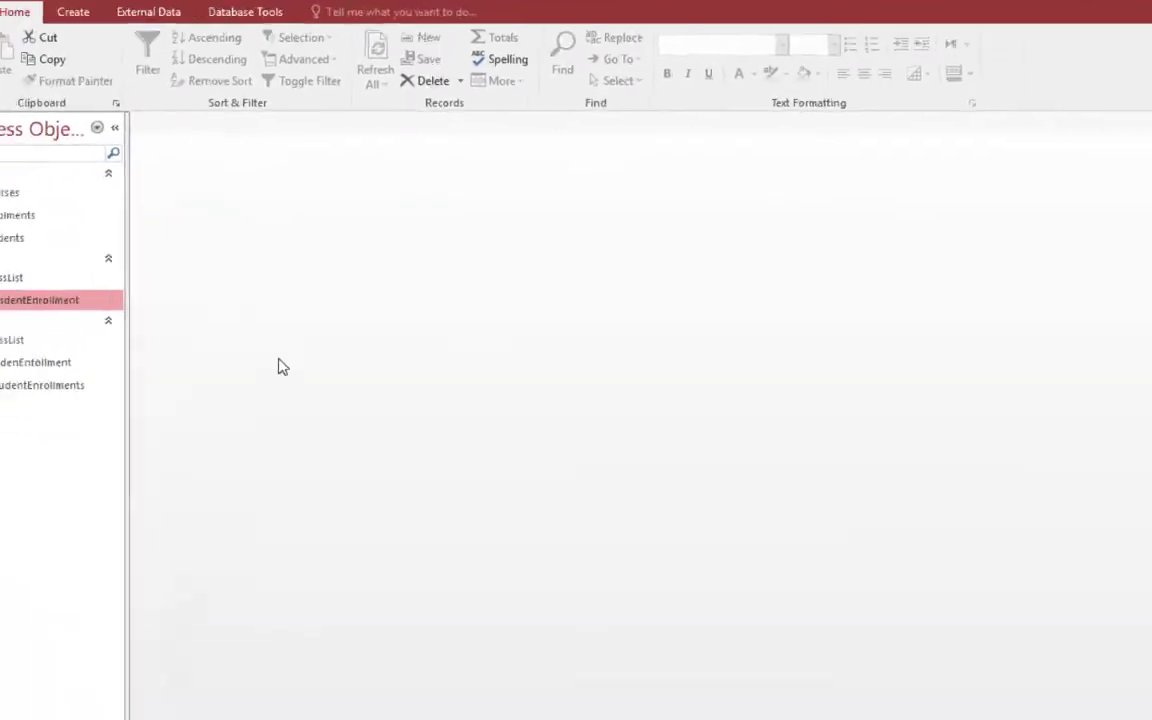
Step: Start a blank form in Design view with tblStudents as its Record Source
{"action": "left_click", "coordinate": [122, 37]}
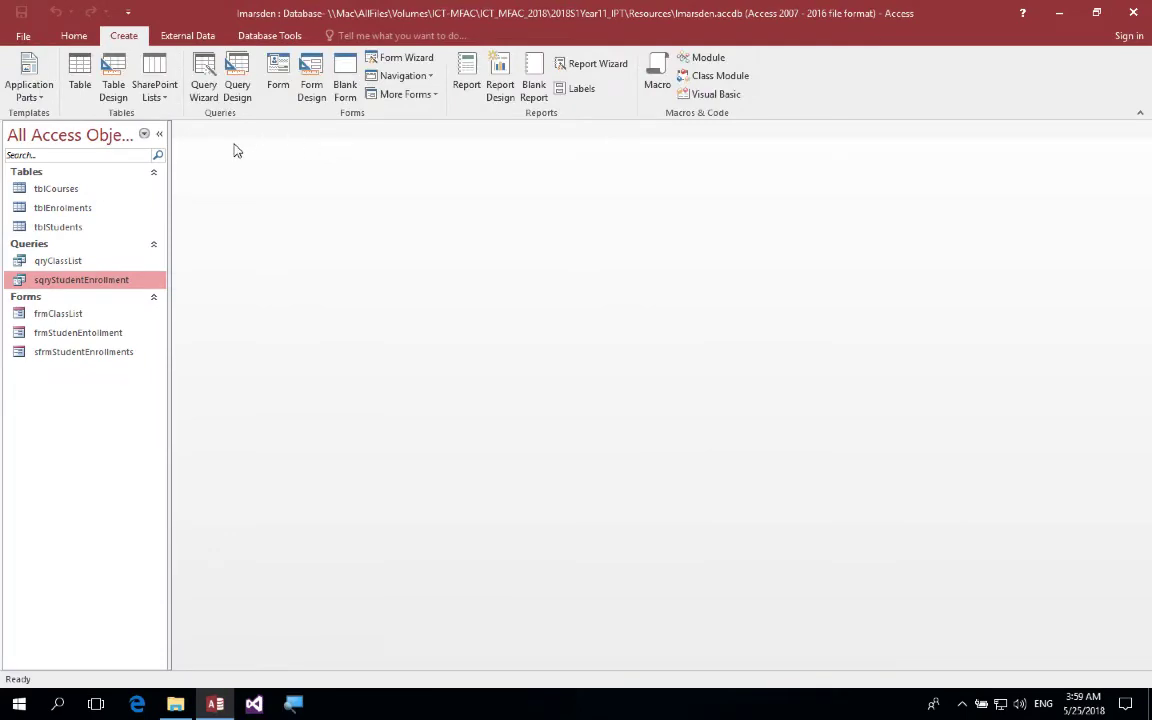
{"action": "left_click", "coordinate": [310, 86]}
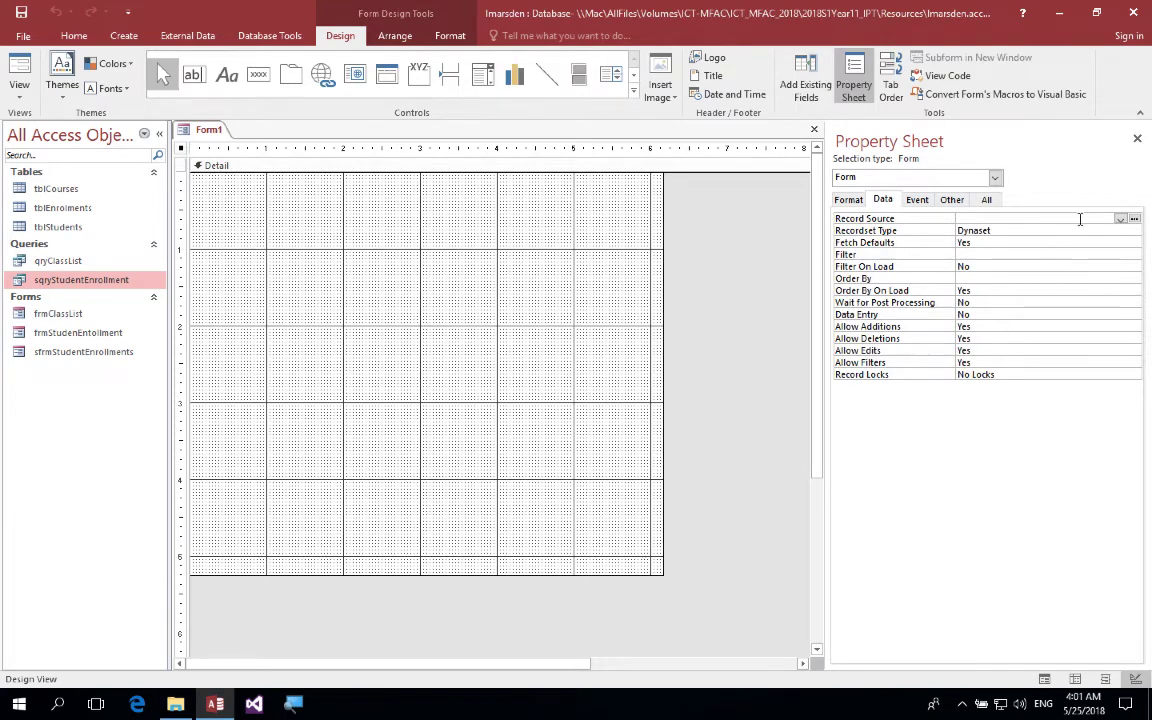
{"action": "left_click", "coordinate": [1120, 219]}
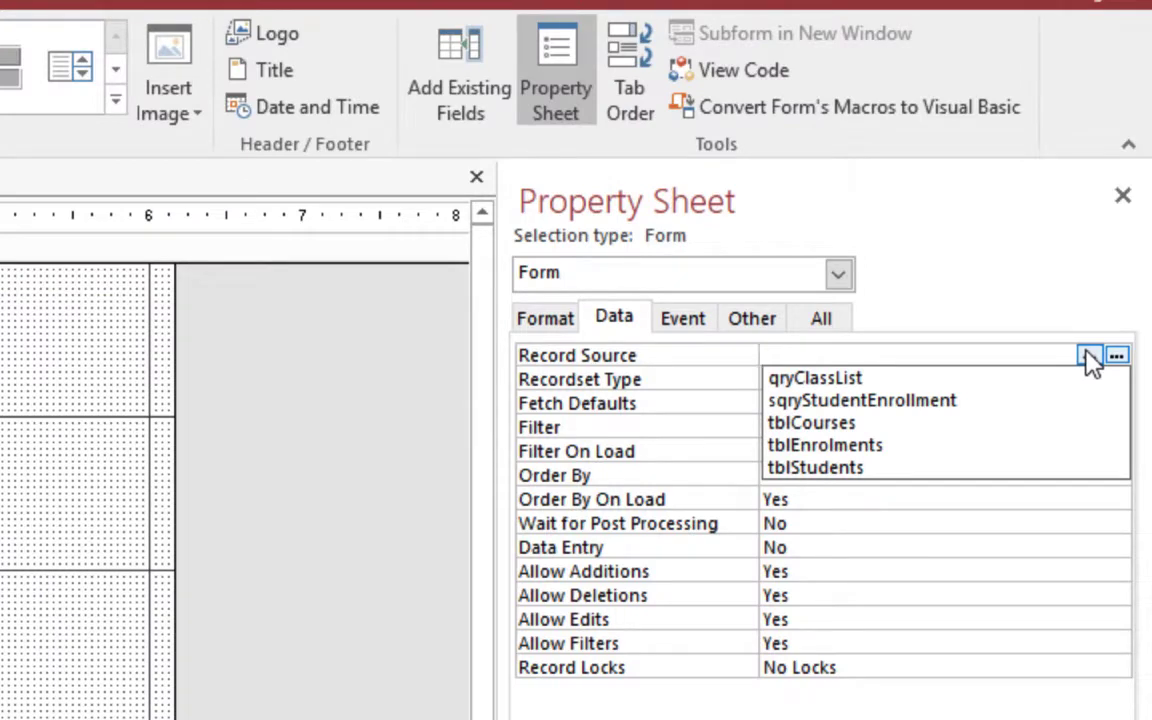
{"action": "left_click", "coordinate": [968, 470]}
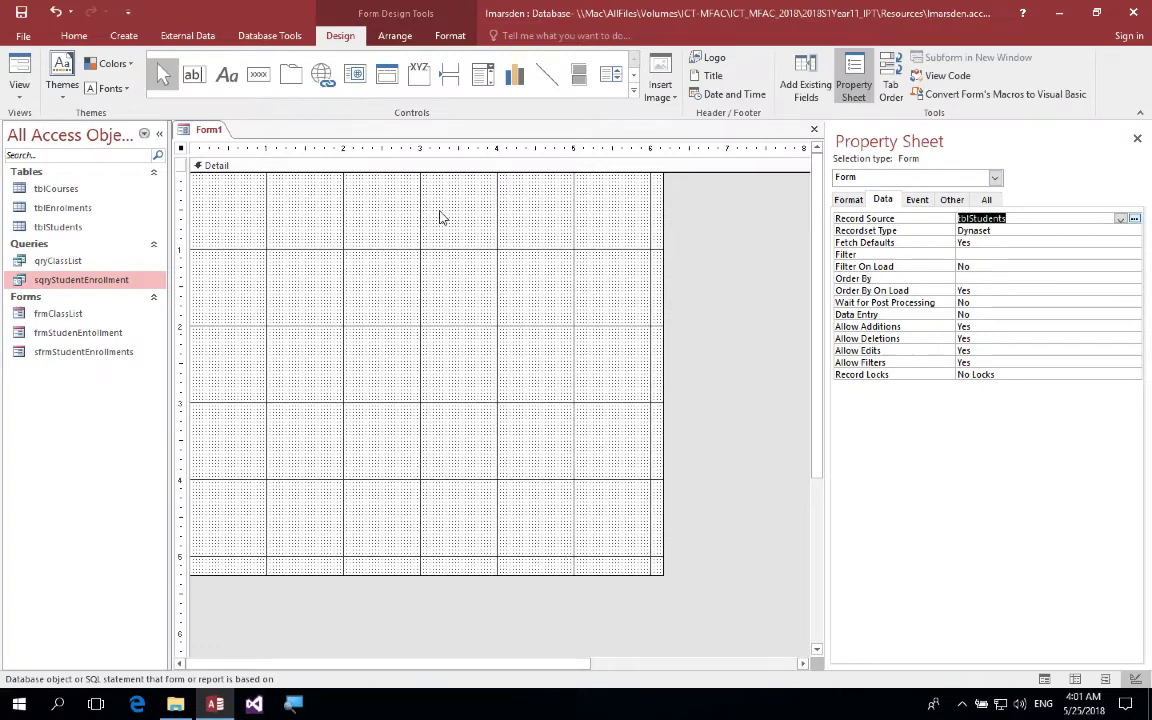
Step: Draw a combo box listing Student_ID, First_Name, Last_Name and DoB
{"action": "left_click", "coordinate": [483, 74]}
{"action": "left_click_drag", "start_coordinate": [376, 214], "coordinate": [530, 264]}
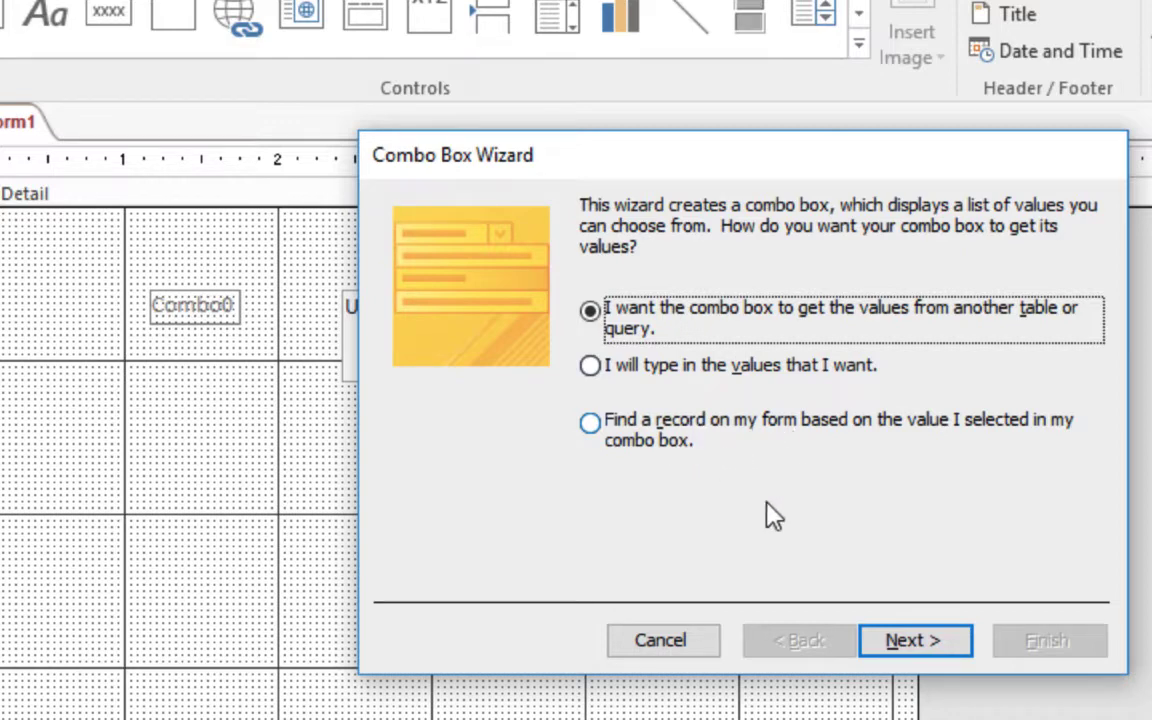
{"action": "left_click", "coordinate": [660, 450]}
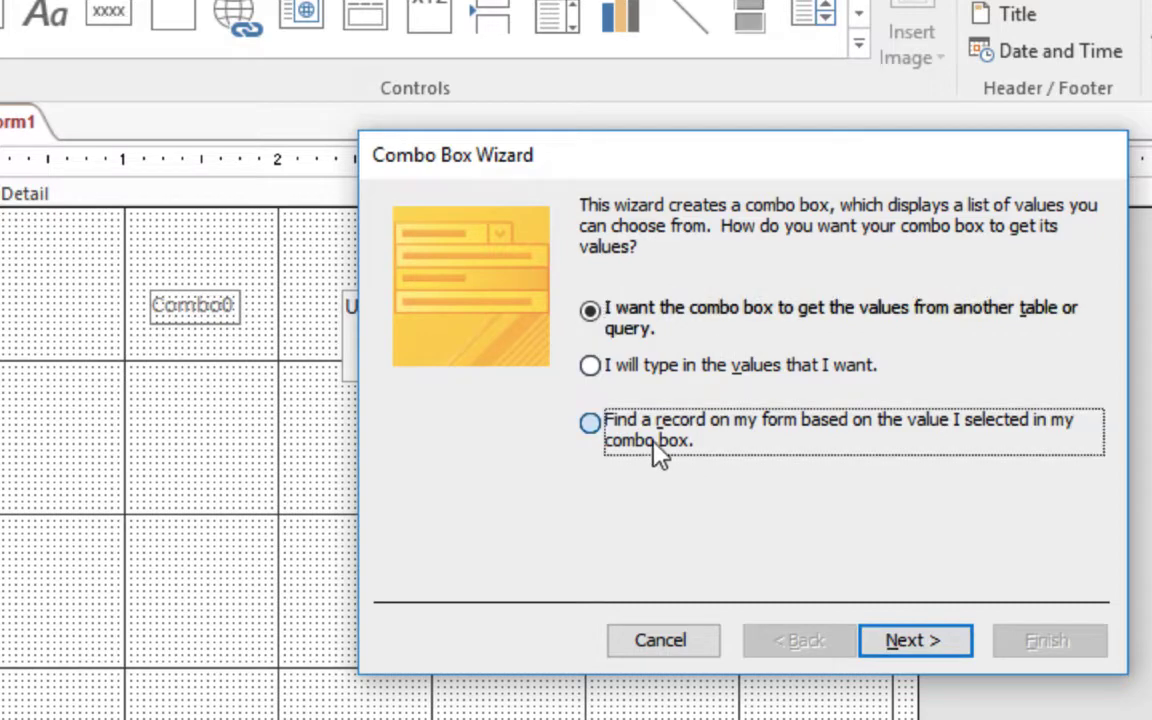
{"action": "left_click", "coordinate": [895, 643]}
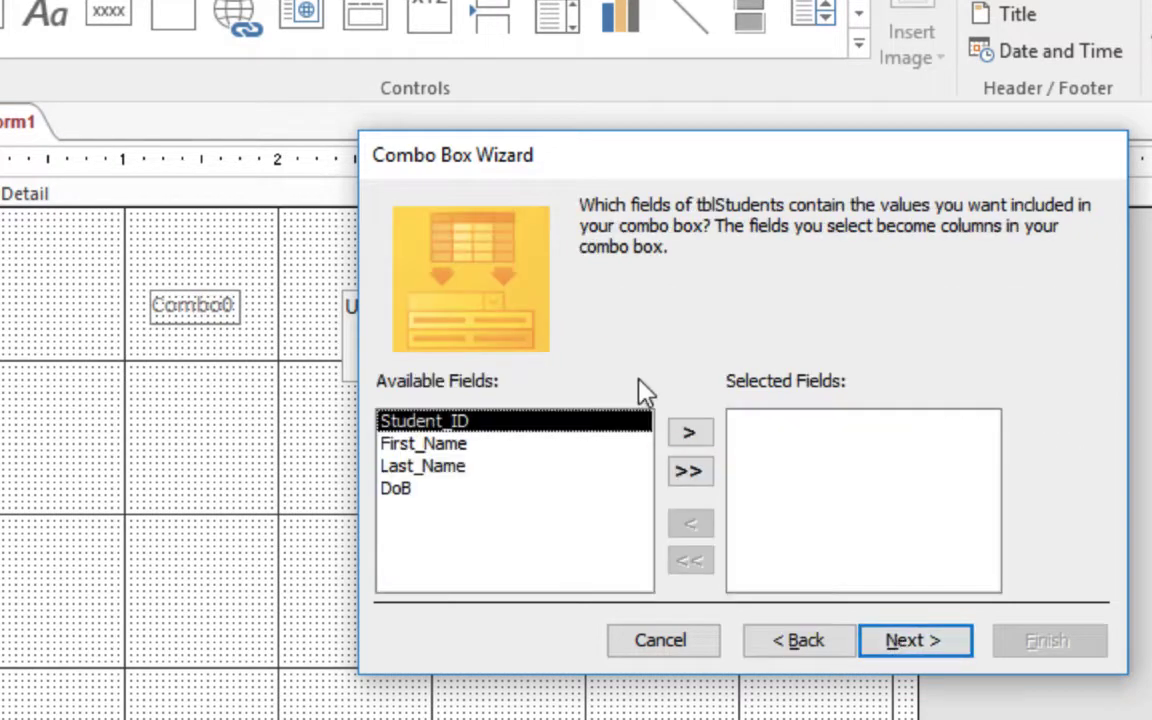
{"action": "left_click", "coordinate": [689, 433]}
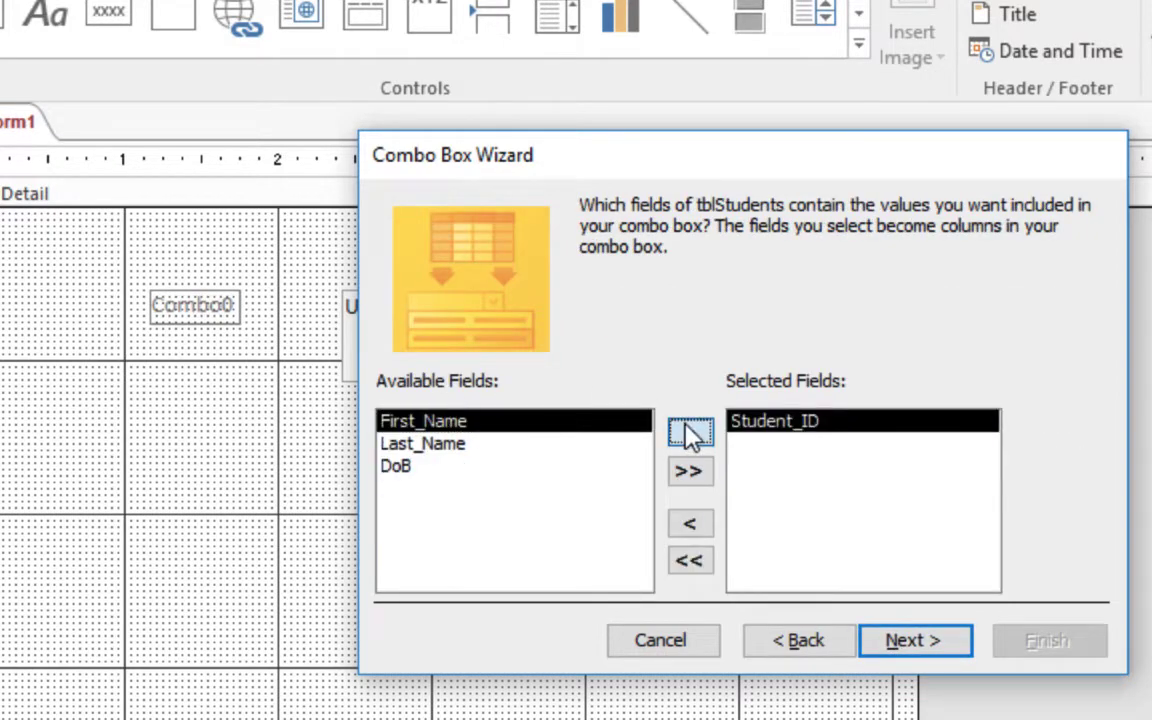
{"action": "left_click", "coordinate": [689, 433]}
{"action": "left_click", "coordinate": [689, 433]}
{"action": "left_click", "coordinate": [689, 433]}
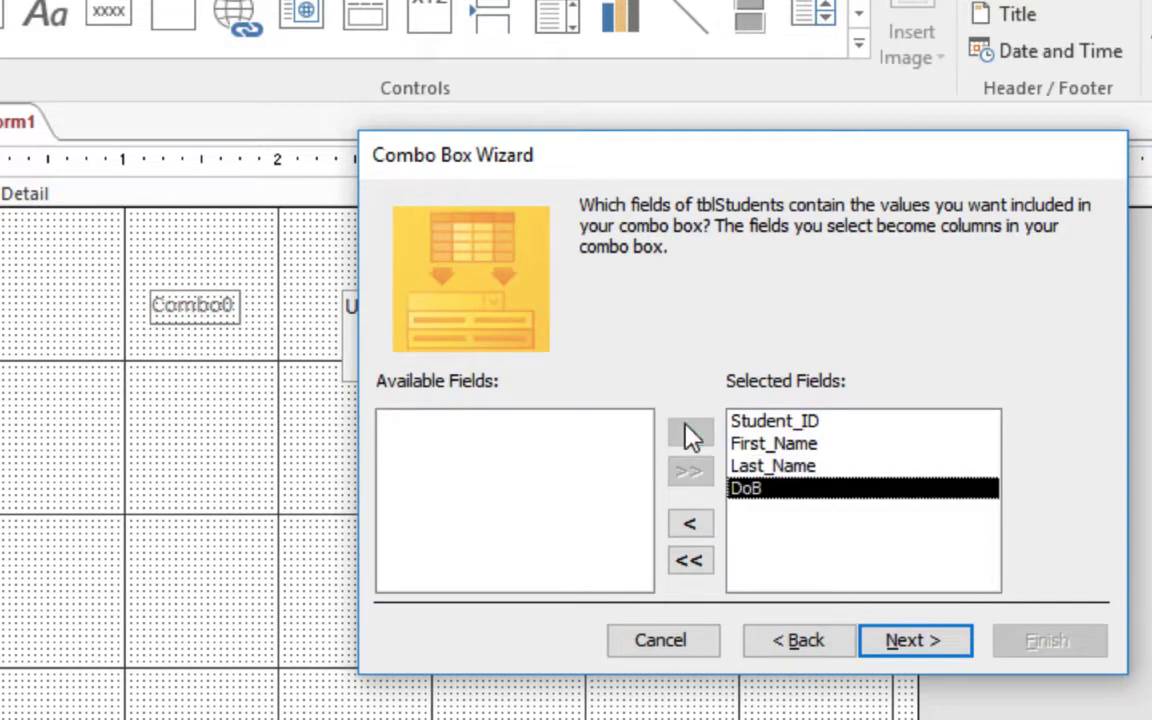
{"action": "left_click", "coordinate": [912, 641]}
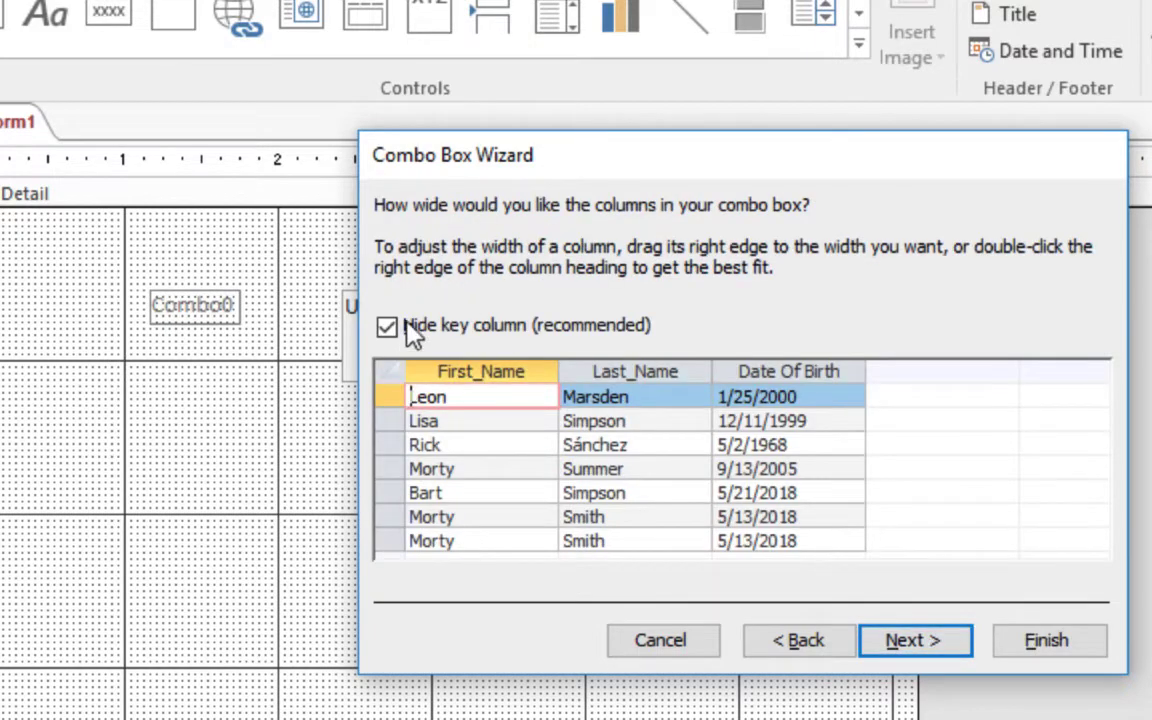
Step: Show the Student_ID column, label the combo SelectedStudent, and launch the Form Wizard
{"action": "left_click", "coordinate": [407, 326]}
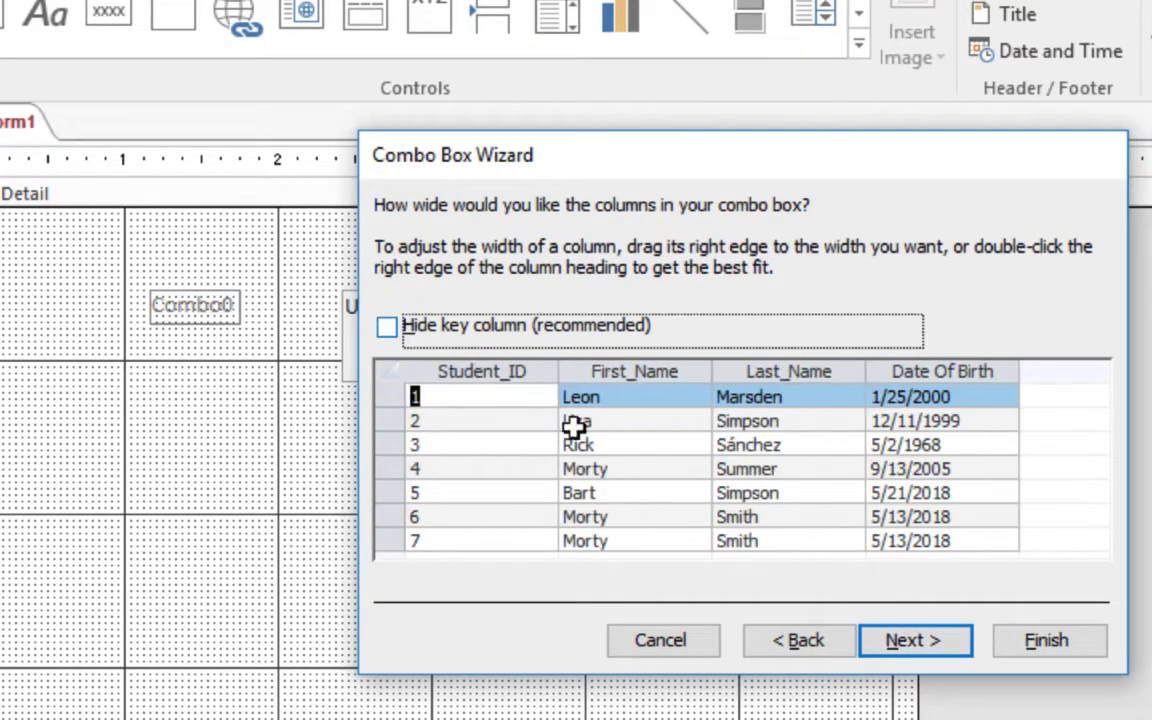
{"action": "left_click", "coordinate": [915, 641]}
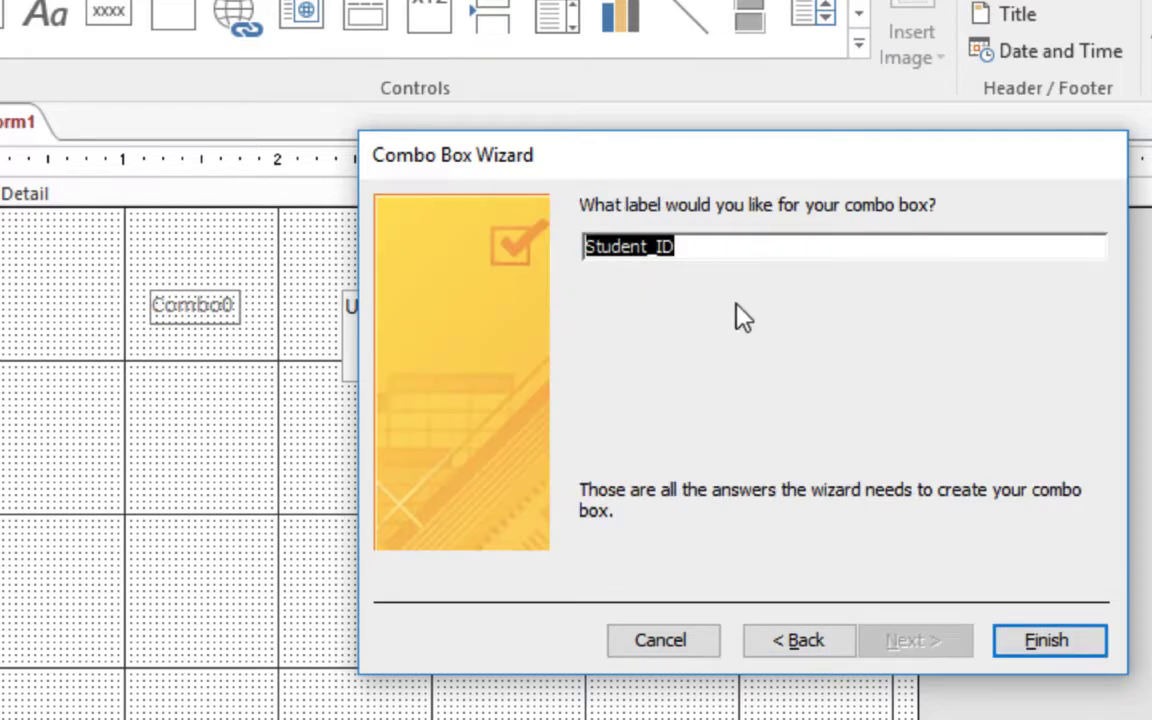
{"action": "type", "text": "Se"}
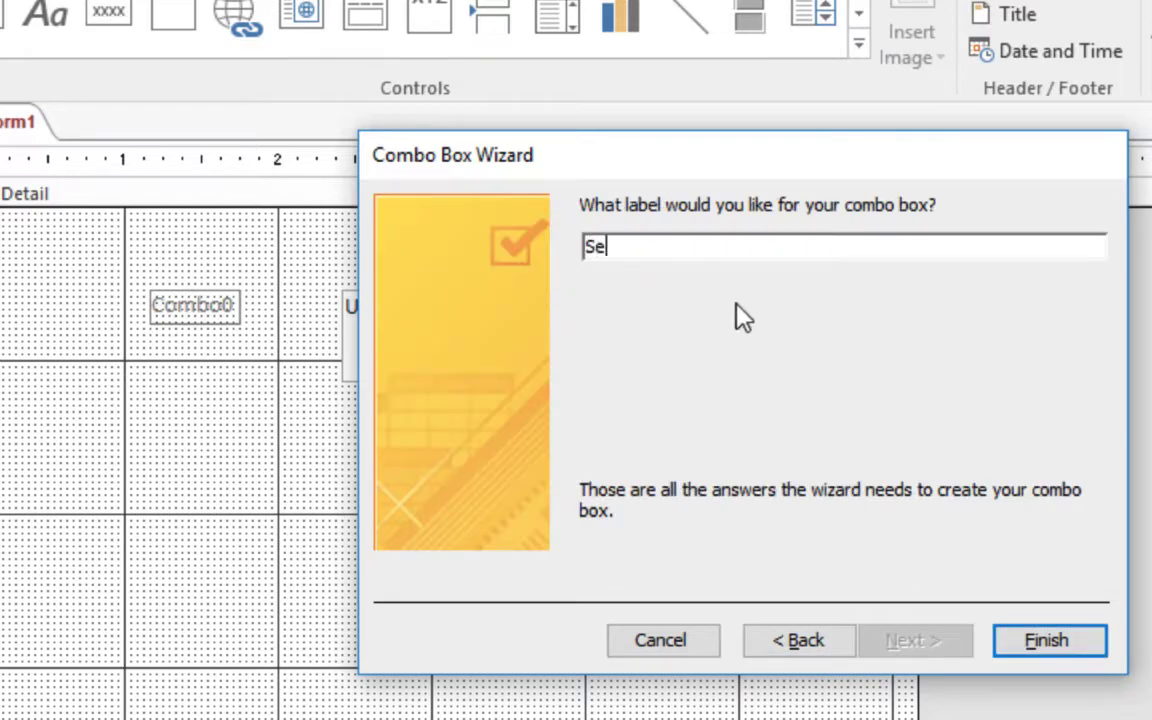
{"action": "type", "text": "lectedStudent"}
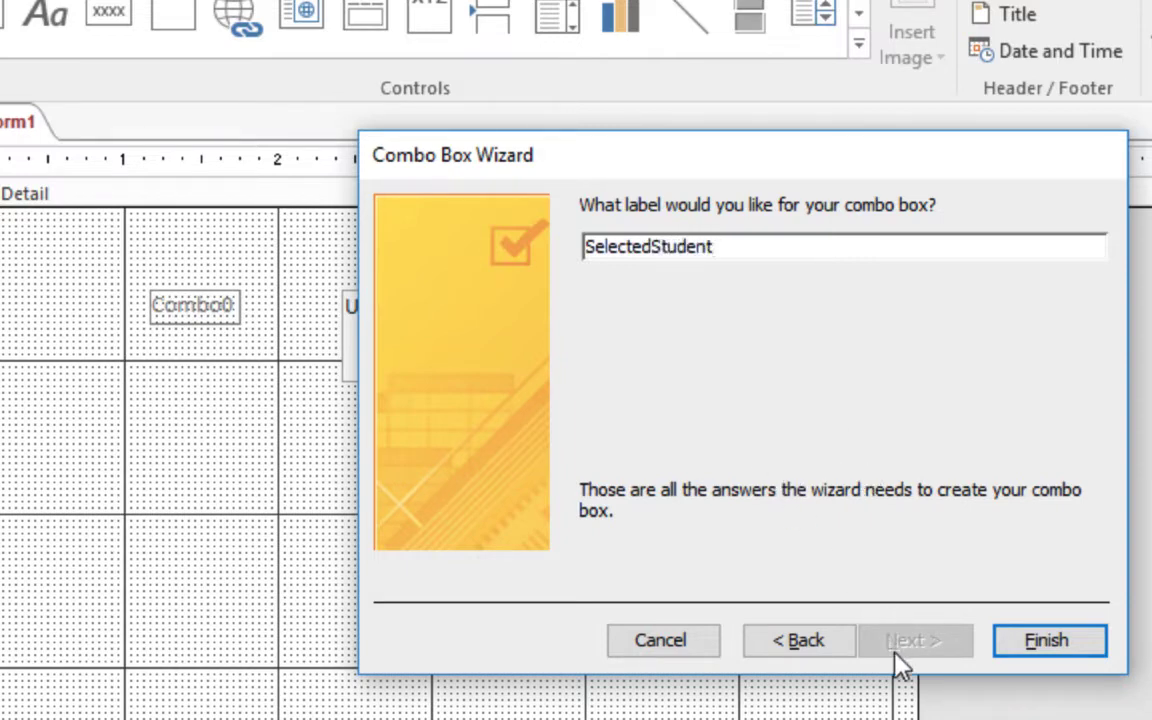
{"action": "left_click", "coordinate": [1040, 656]}
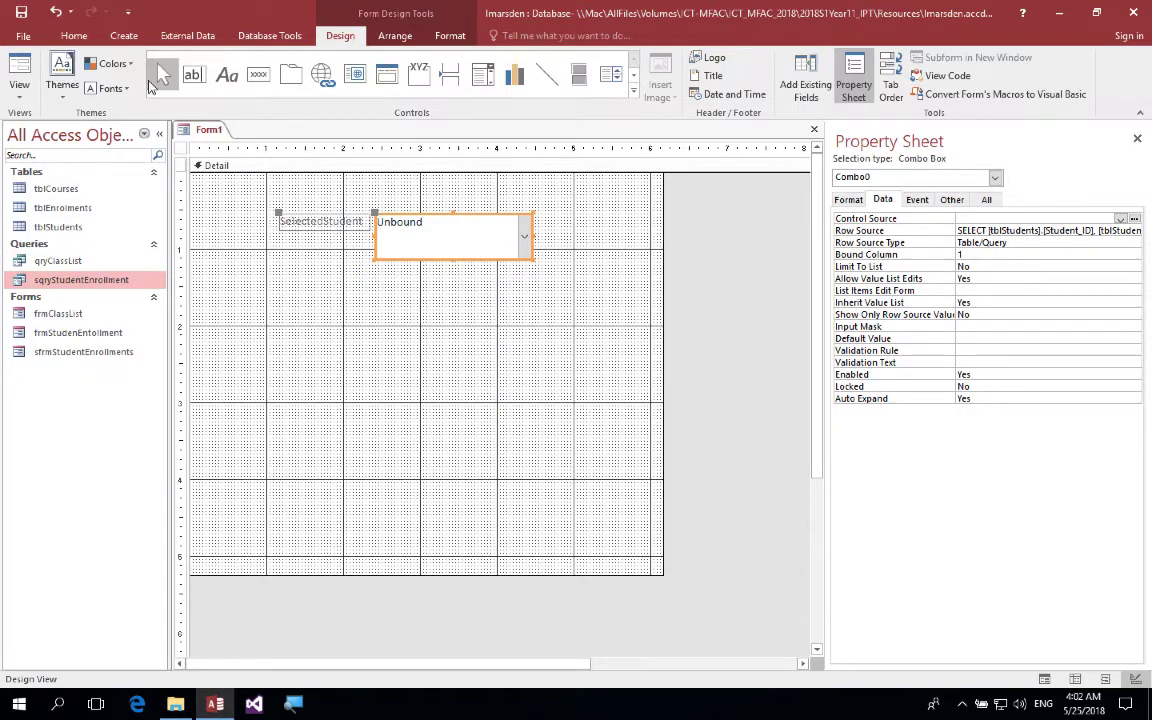
{"action": "left_click", "coordinate": [124, 36]}
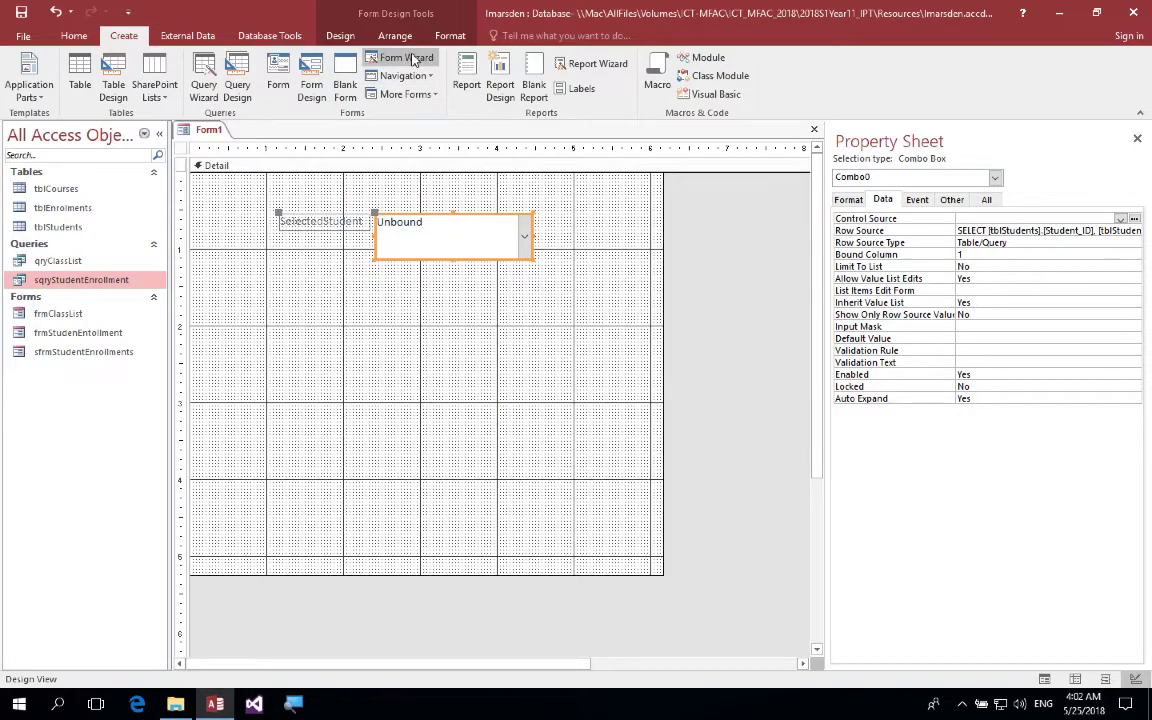
{"action": "left_click", "coordinate": [378, 57]}
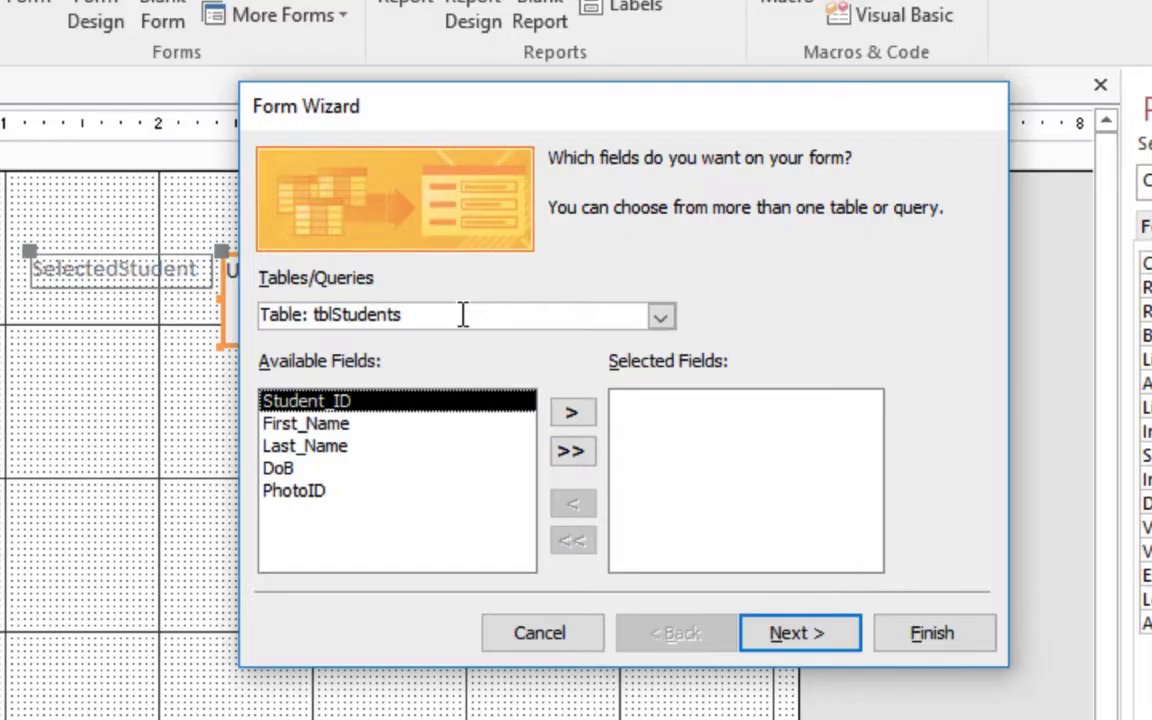
Step: Add Student_ID and Course_ID from tblEnrolments and Title from tblCourses to the wizard
{"action": "left_click", "coordinate": [645, 316]}
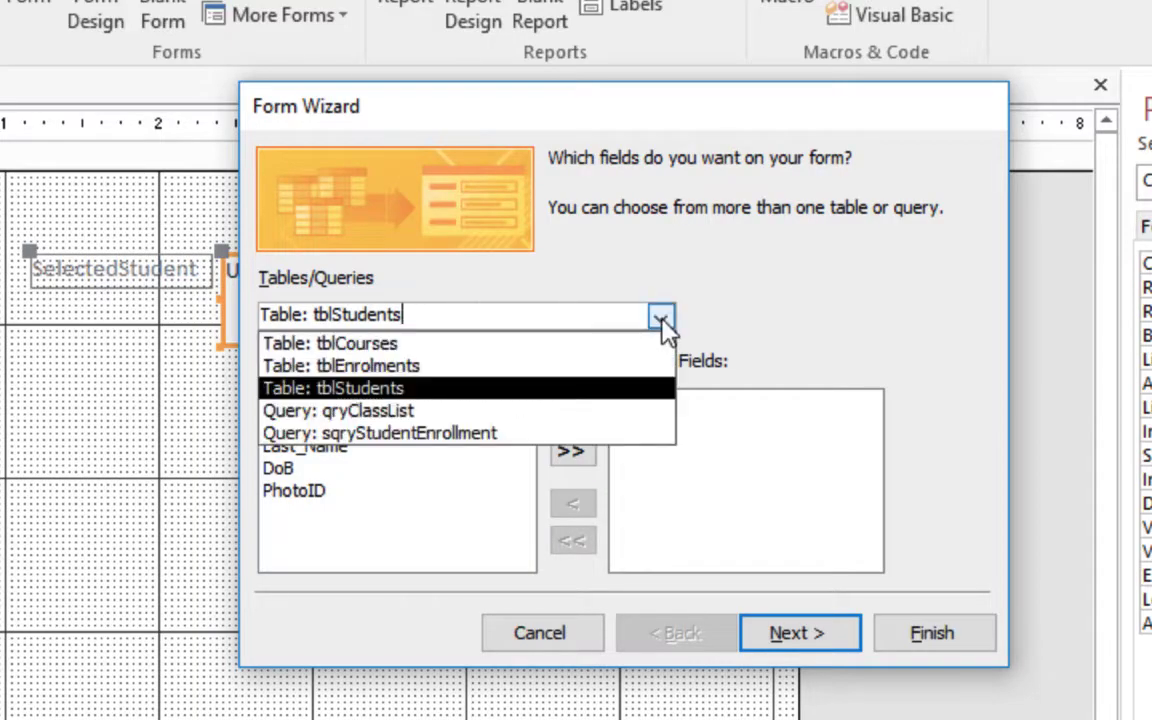
{"action": "left_click", "coordinate": [622, 368]}
{"action": "left_click", "coordinate": [573, 414]}
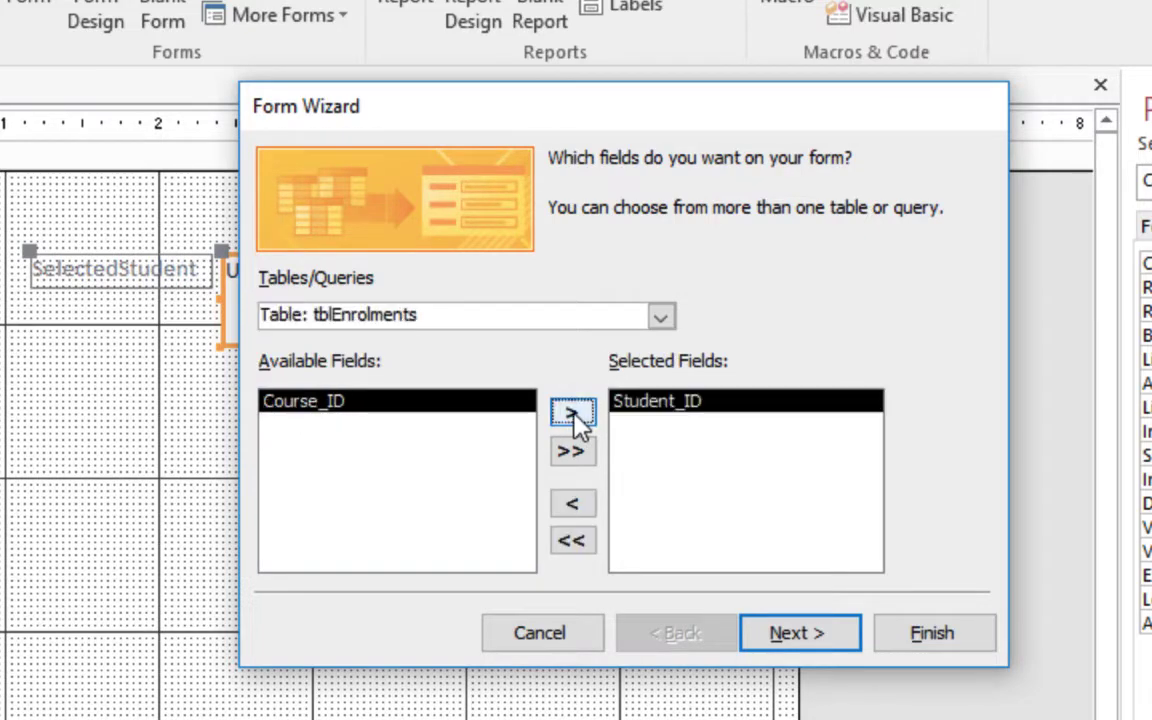
{"action": "left_click", "coordinate": [573, 414]}
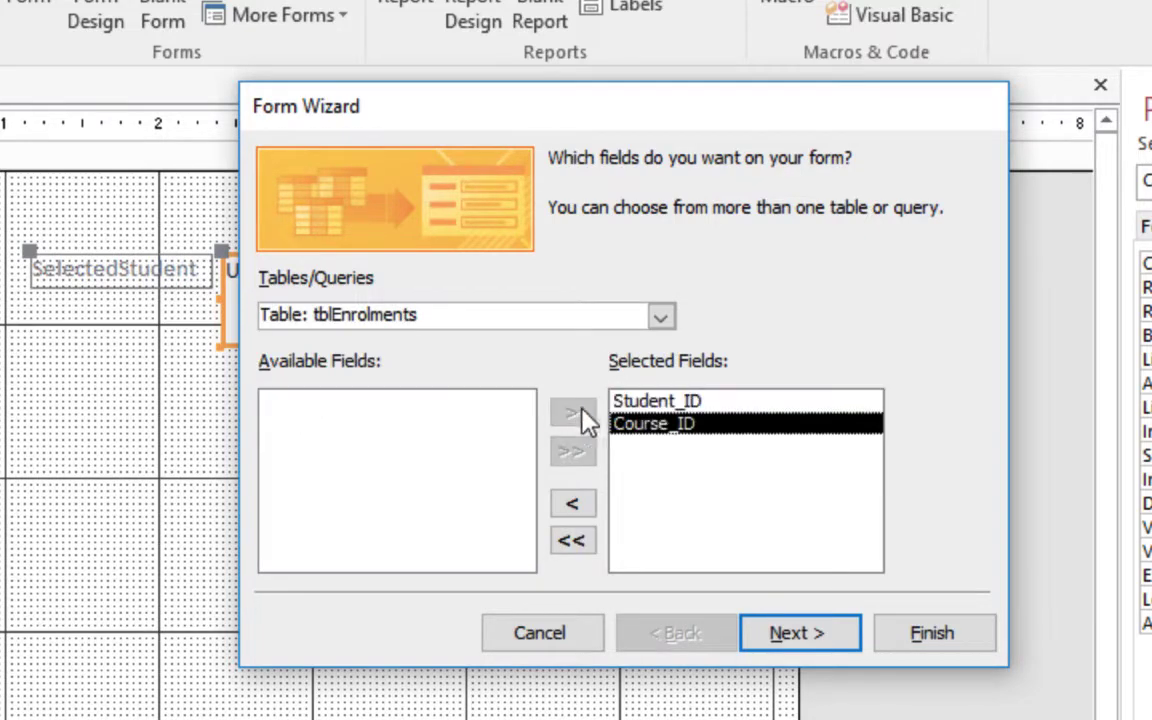
{"action": "left_click", "coordinate": [661, 316]}
{"action": "left_click", "coordinate": [650, 344]}
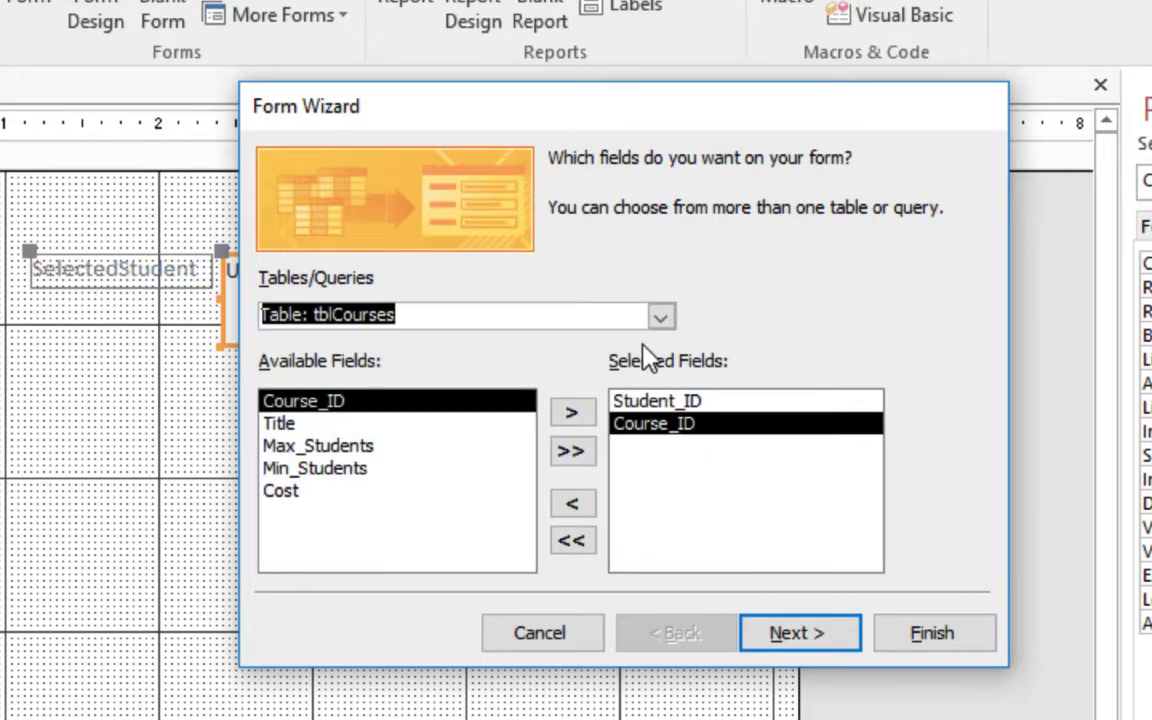
{"action": "left_click", "coordinate": [400, 426]}
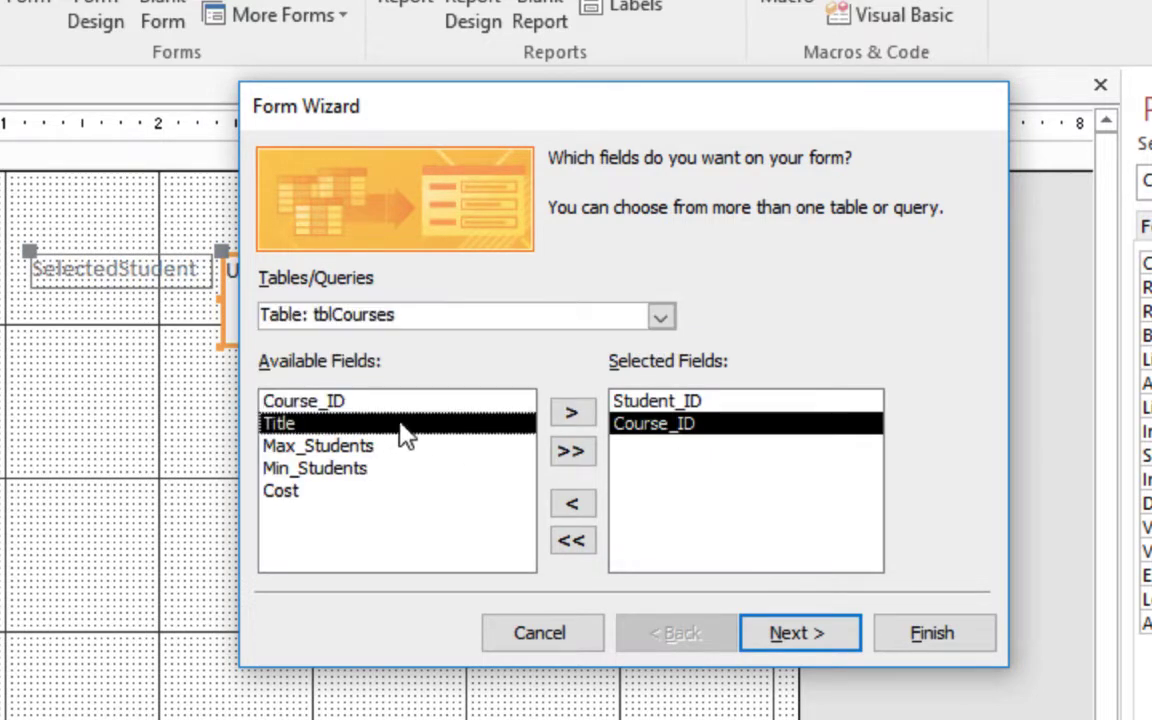
{"action": "left_click", "coordinate": [580, 414]}
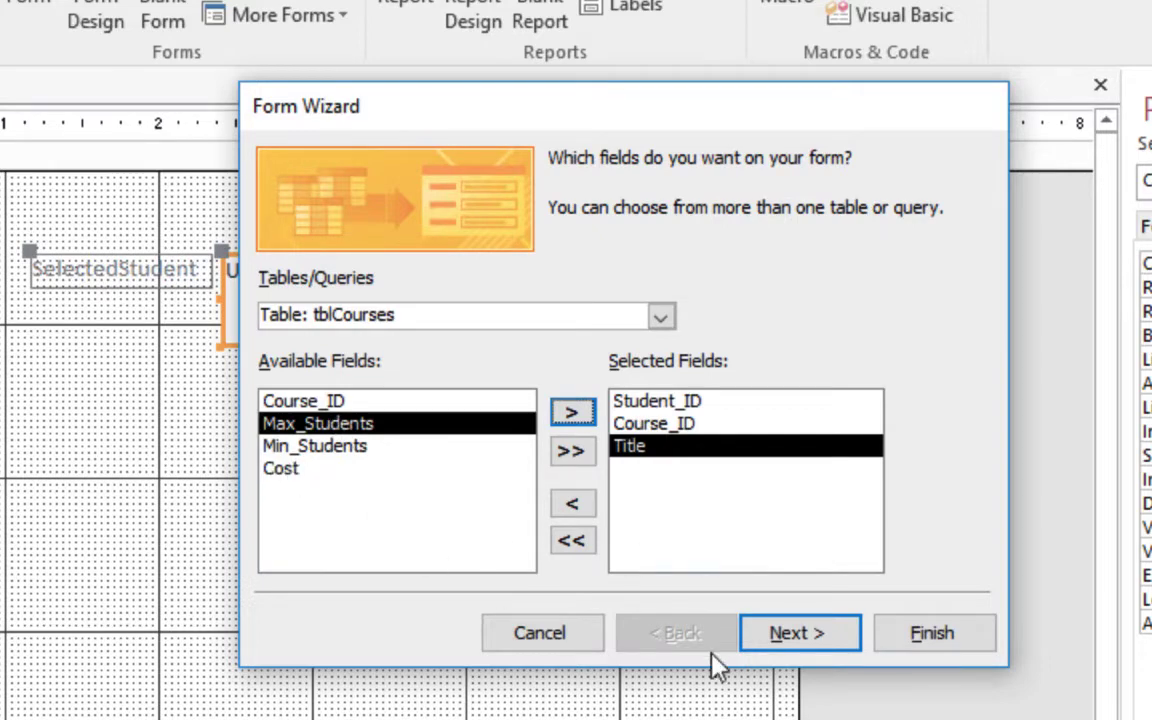
{"action": "left_click", "coordinate": [804, 643]}
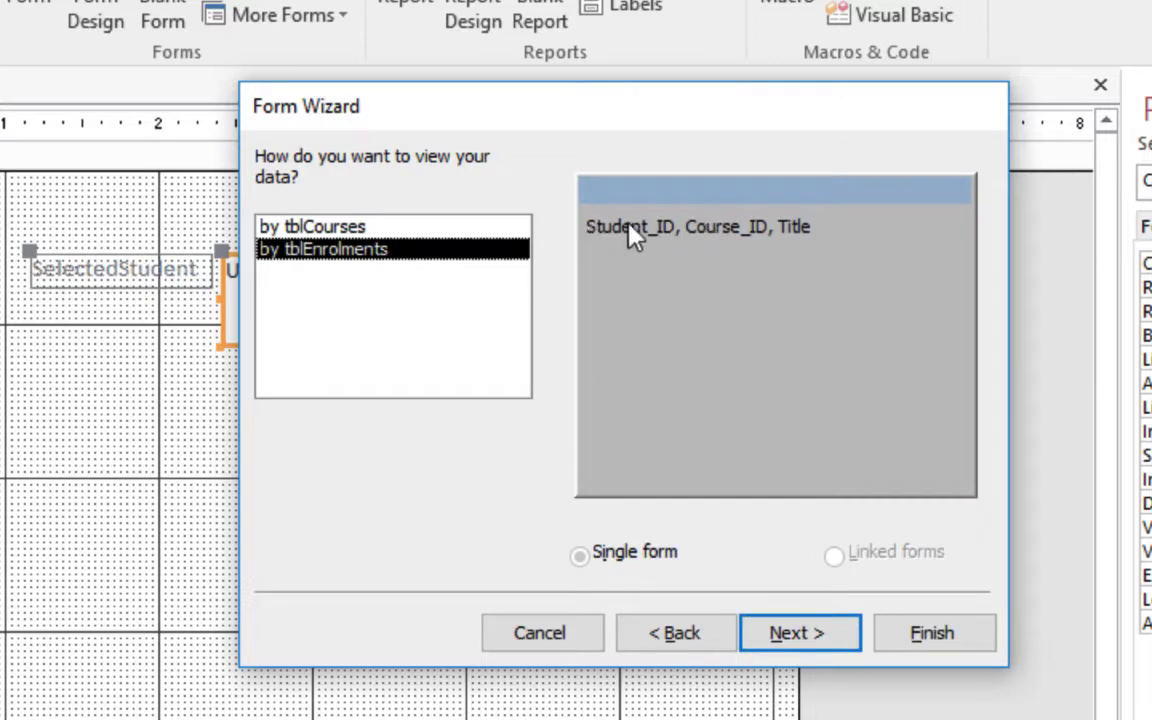
Step: Give the form a datasheet layout and the title sfrmStudentEnrollment, then finish the wizard
{"action": "left_click", "coordinate": [830, 634]}
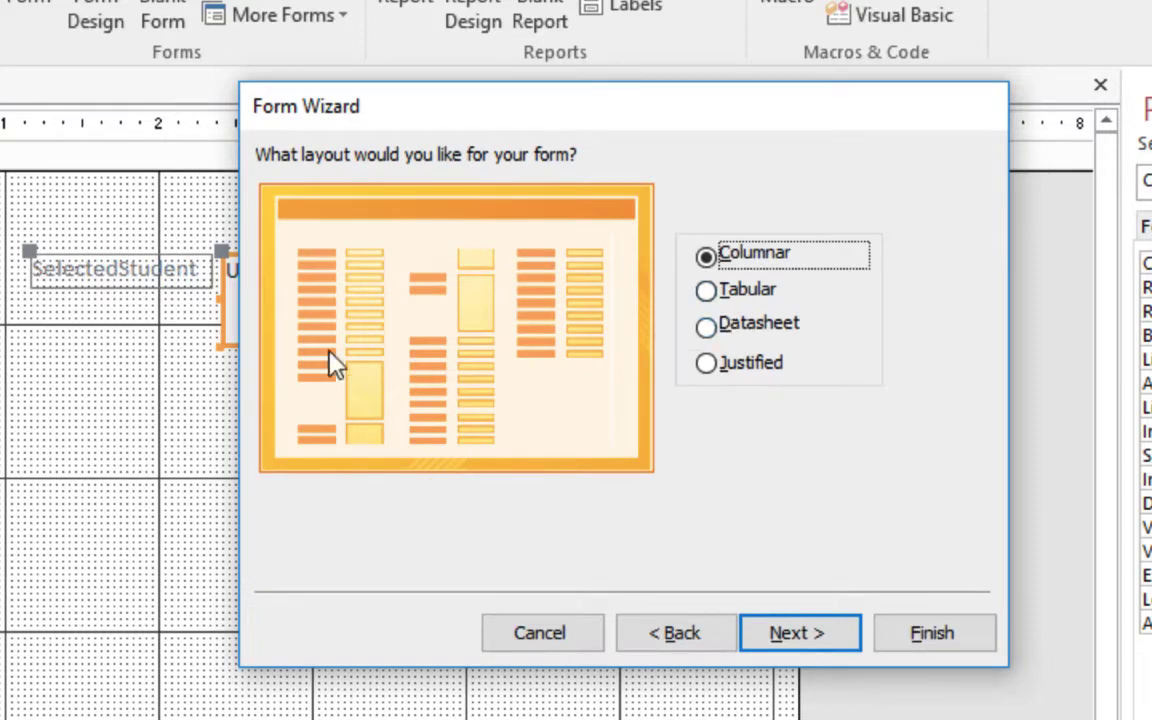
{"action": "left_click", "coordinate": [760, 325]}
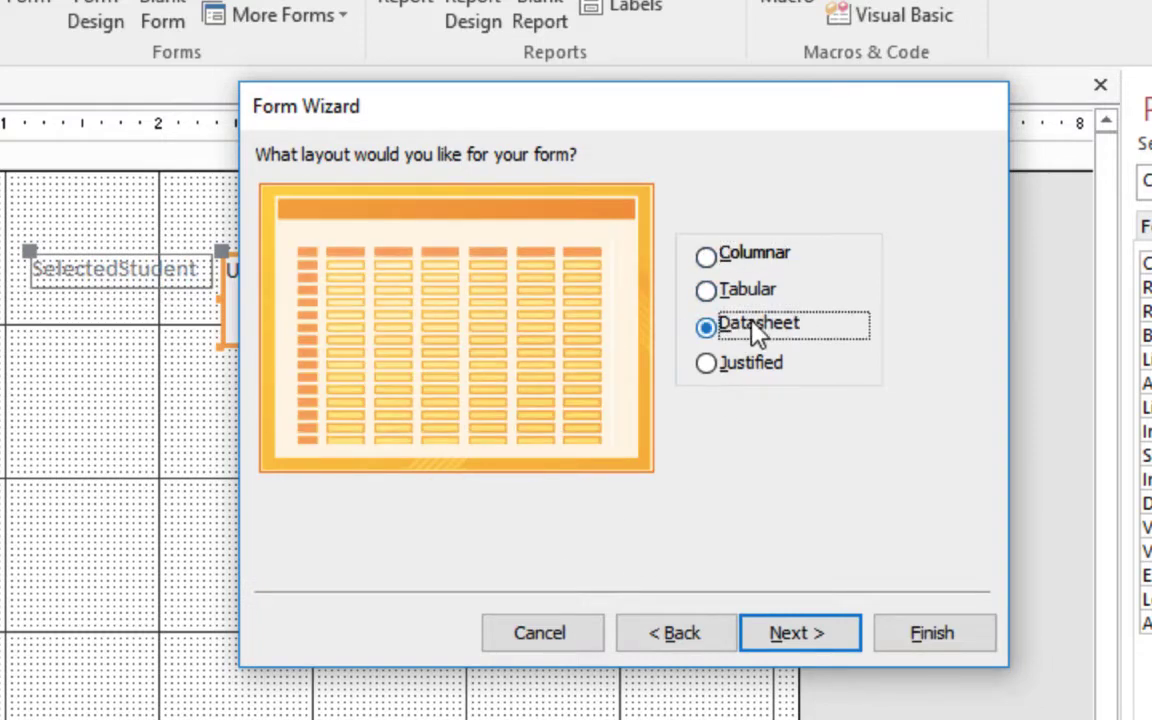
{"action": "left_click", "coordinate": [797, 636]}
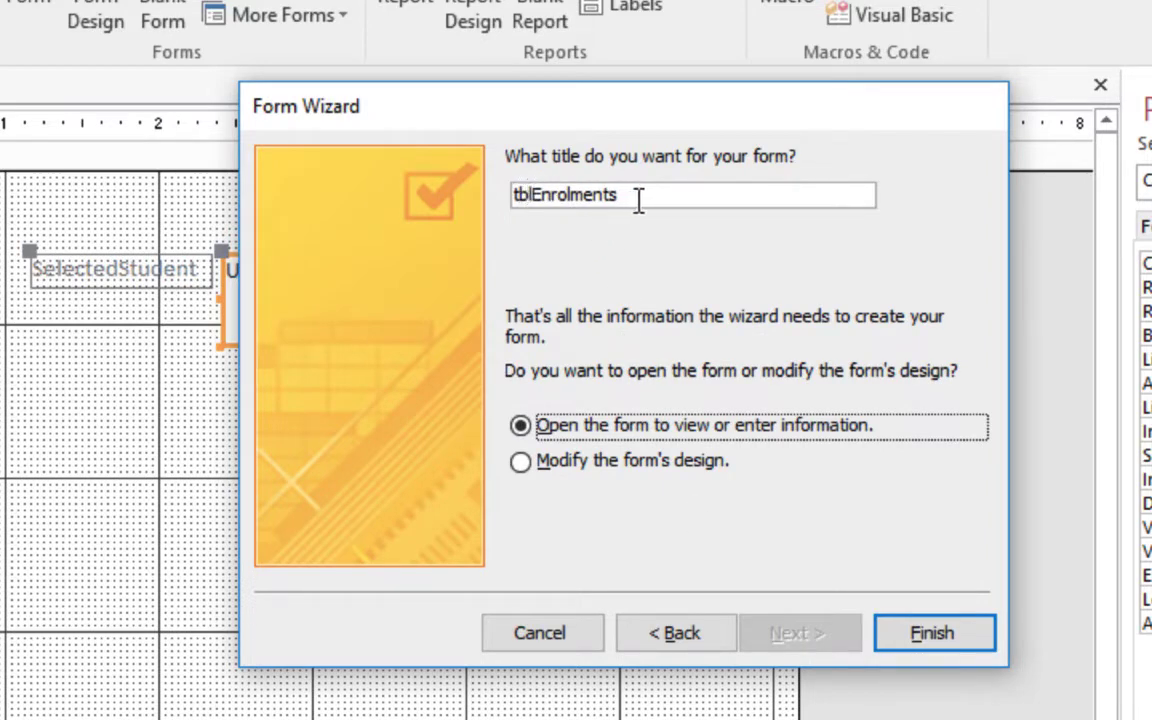
{"action": "left_click_drag", "start_coordinate": [638, 200], "coordinate": [306, 188]}
{"action": "type", "text": "s"}
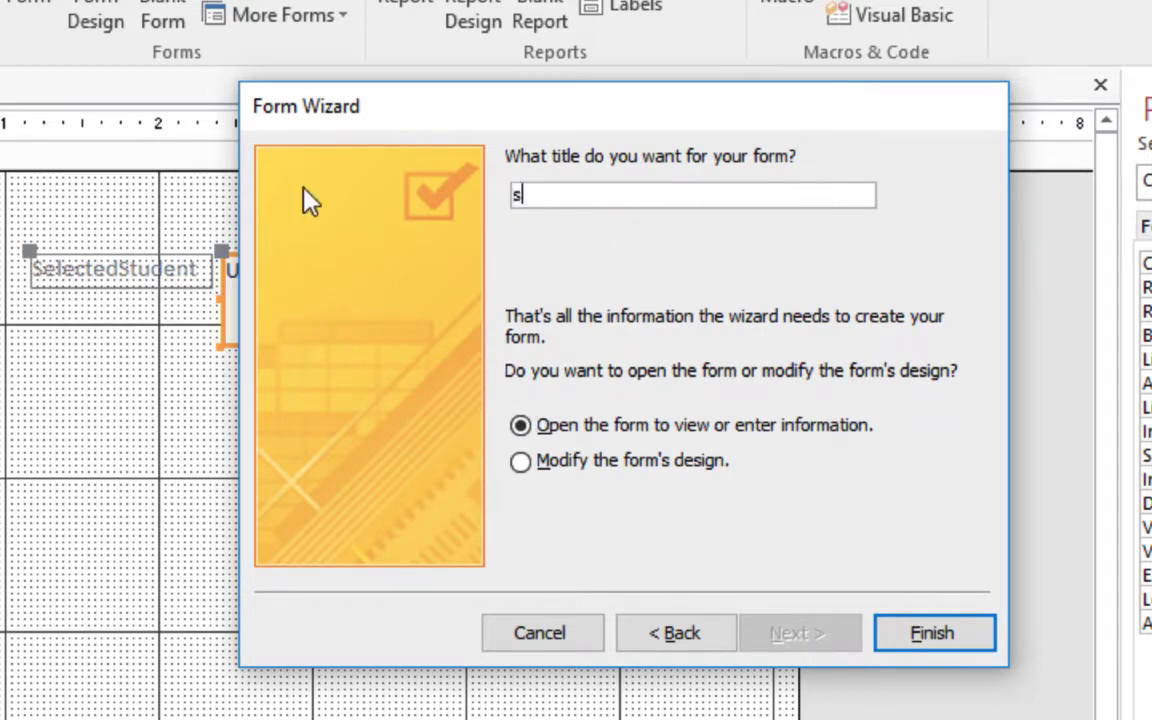
{"action": "type", "text": "frmStudents"}
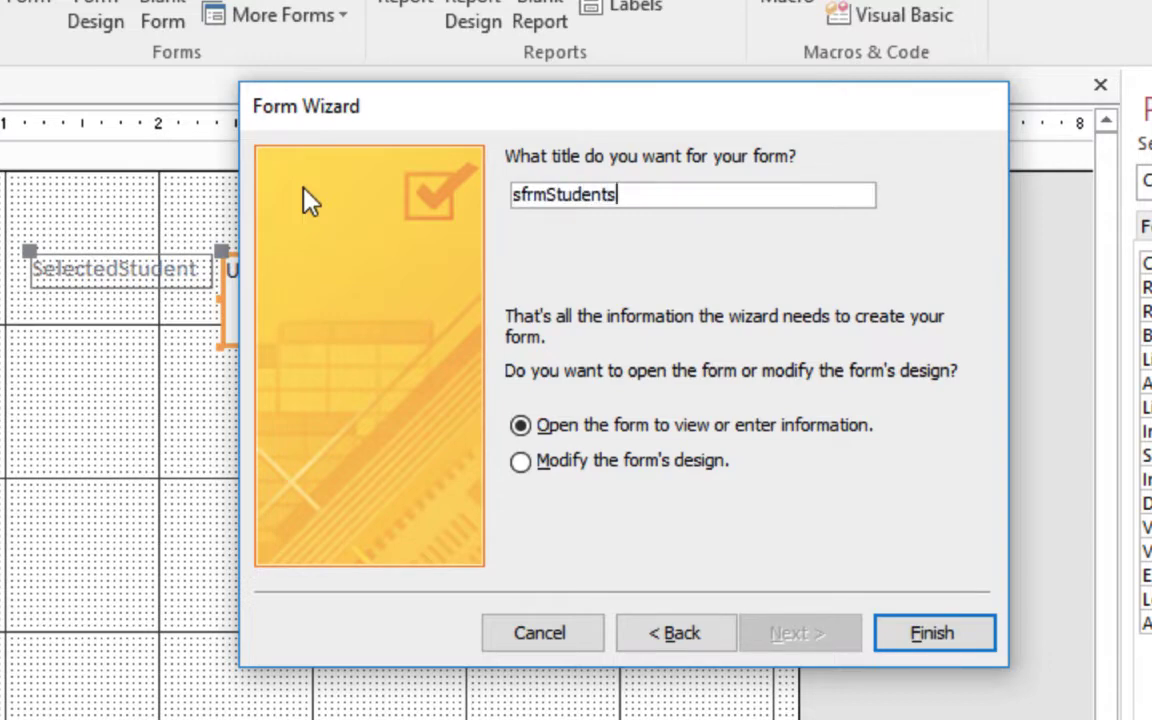
{"action": "key", "text": "BackSpace"}
{"action": "type", "text": "Enrollment"}
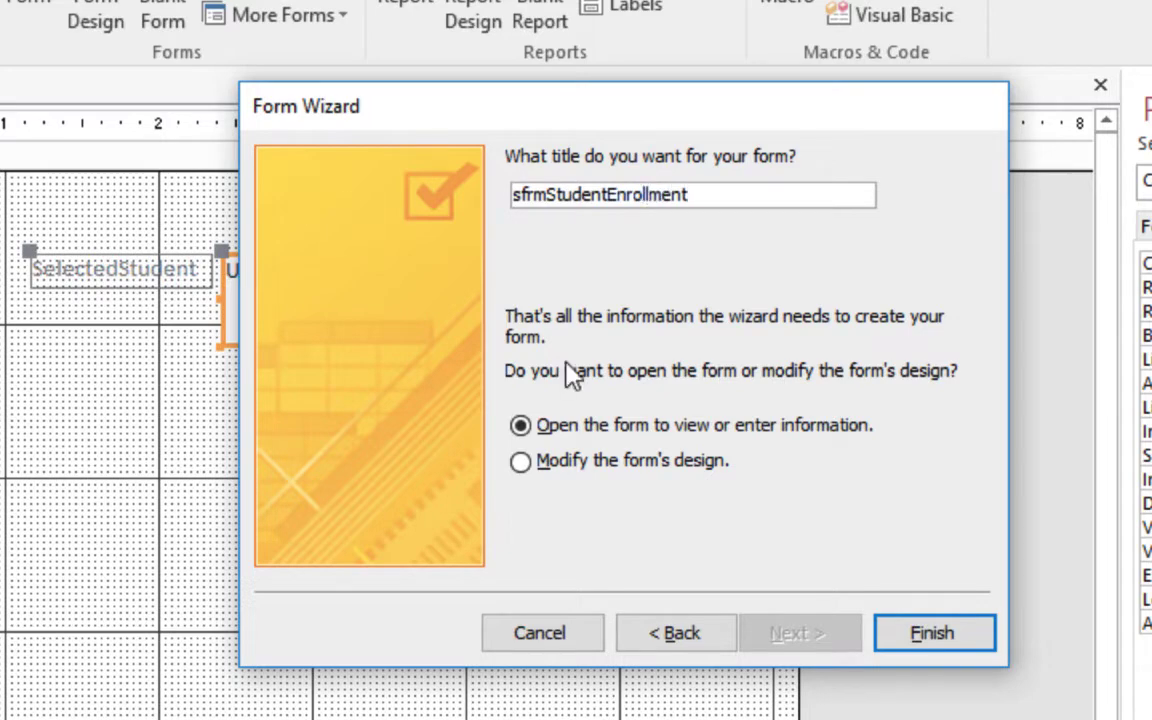
{"action": "left_click", "coordinate": [932, 640]}
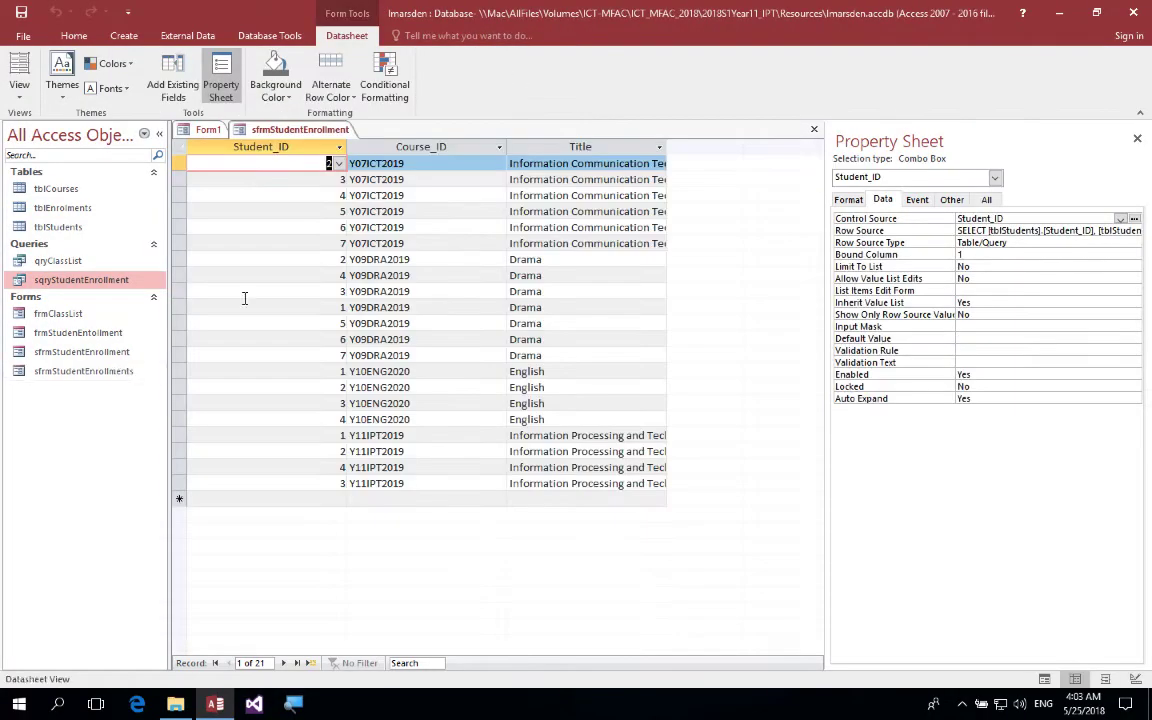
Step: Place sfrmStudentEnrollment on Form1 below SelectedStudent and enlarge it to reveal Title
{"action": "left_click", "coordinate": [814, 129]}
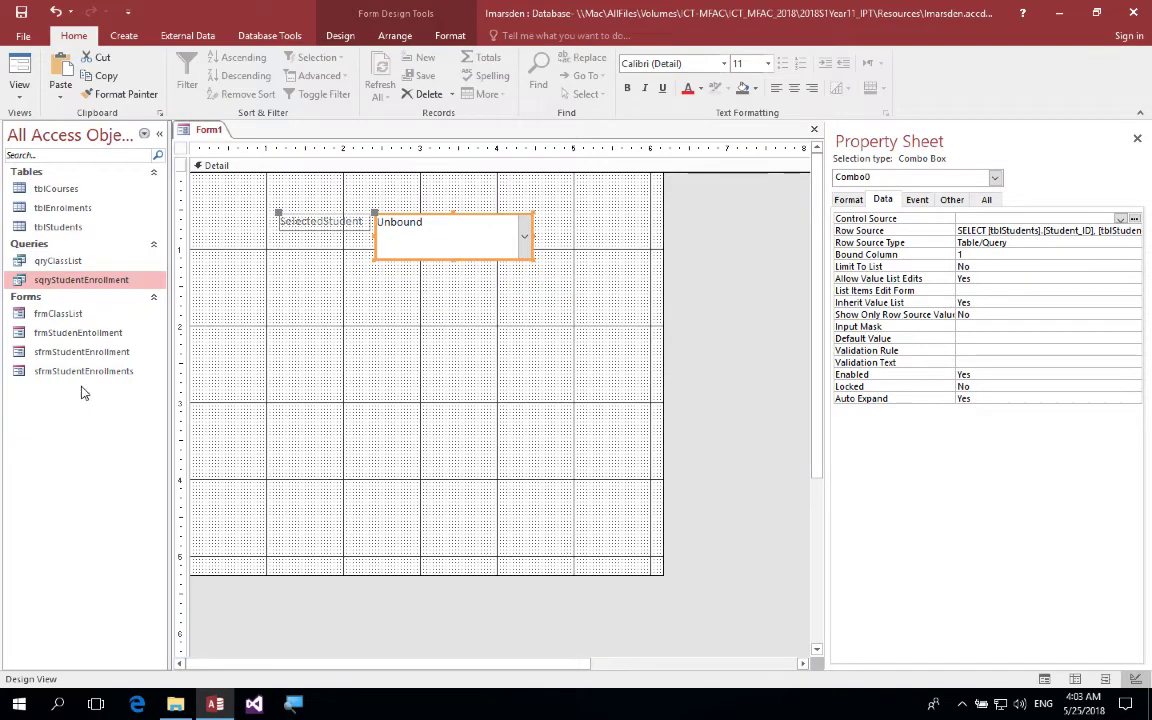
{"action": "left_click_drag", "start_coordinate": [78, 352], "coordinate": [229, 328]}
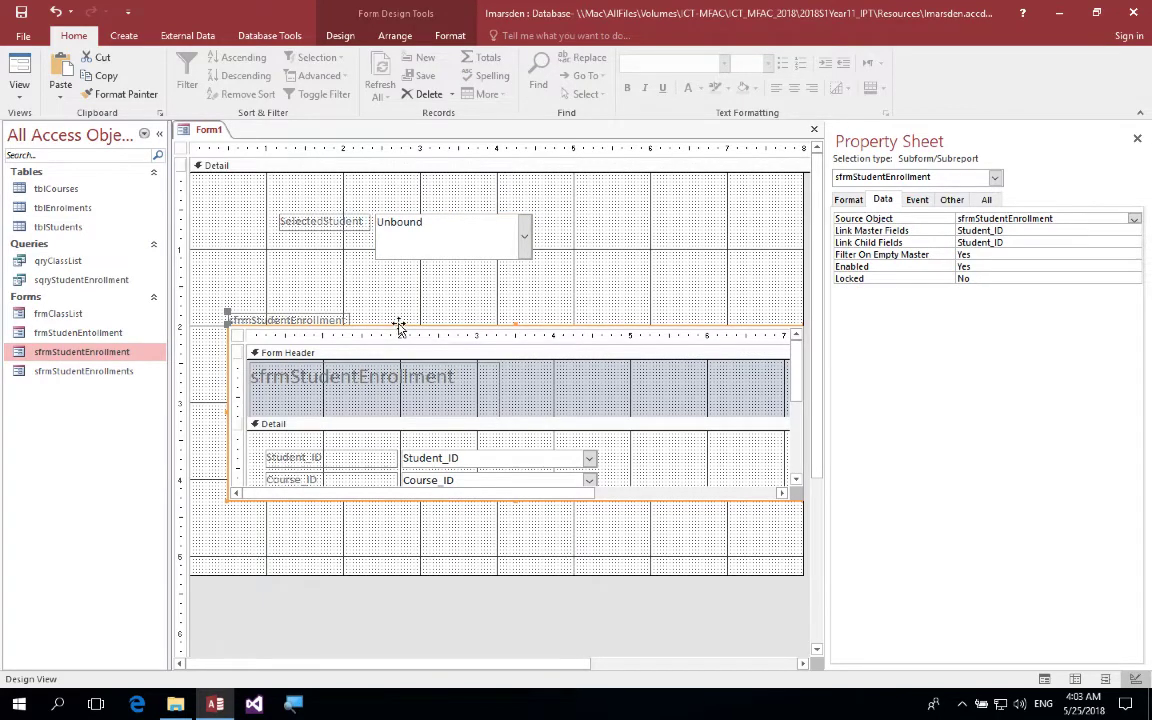
{"action": "left_click_drag", "start_coordinate": [397, 326], "coordinate": [367, 305]}
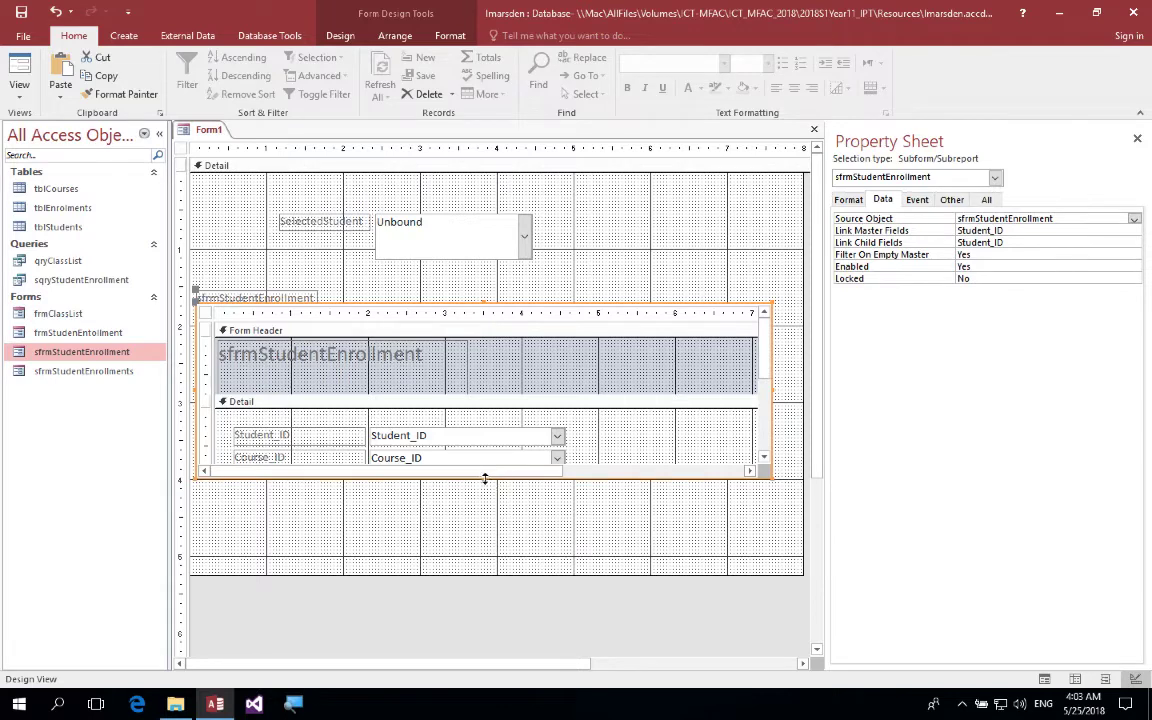
{"action": "left_click_drag", "start_coordinate": [483, 479], "coordinate": [487, 558]}
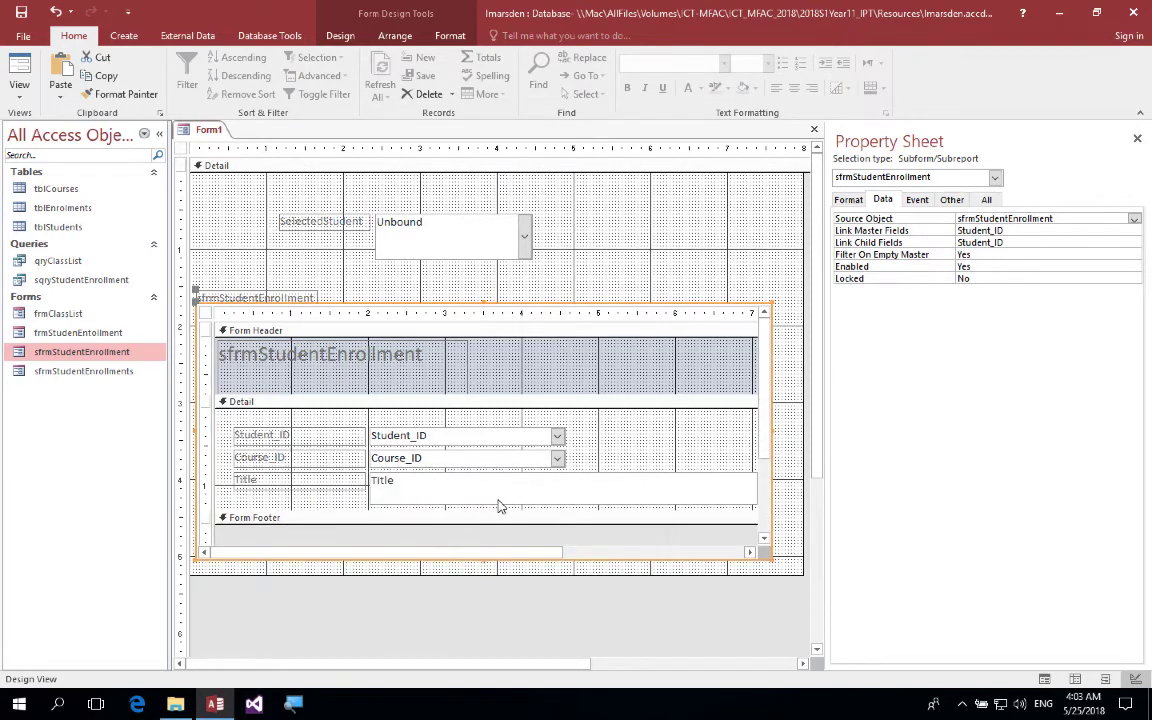
Step: Test Form1 in Form view with student 7, confirming two enrolments appear
{"action": "left_click", "coordinate": [18, 71]}
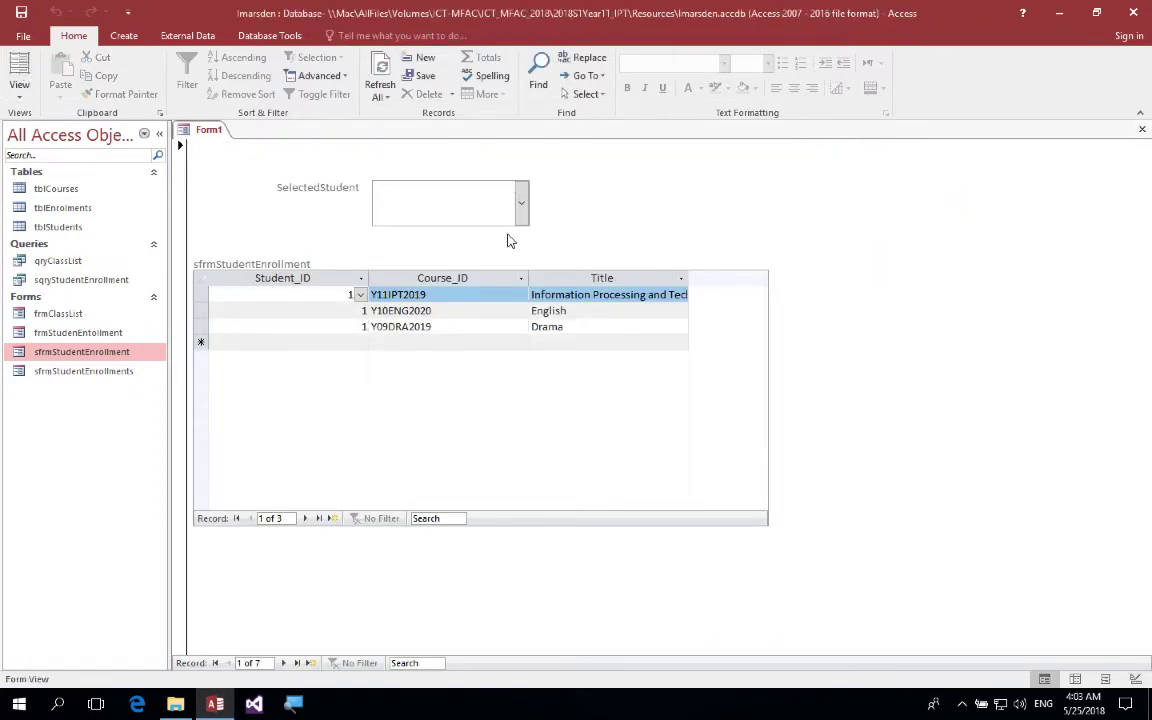
{"action": "left_click", "coordinate": [521, 205]}
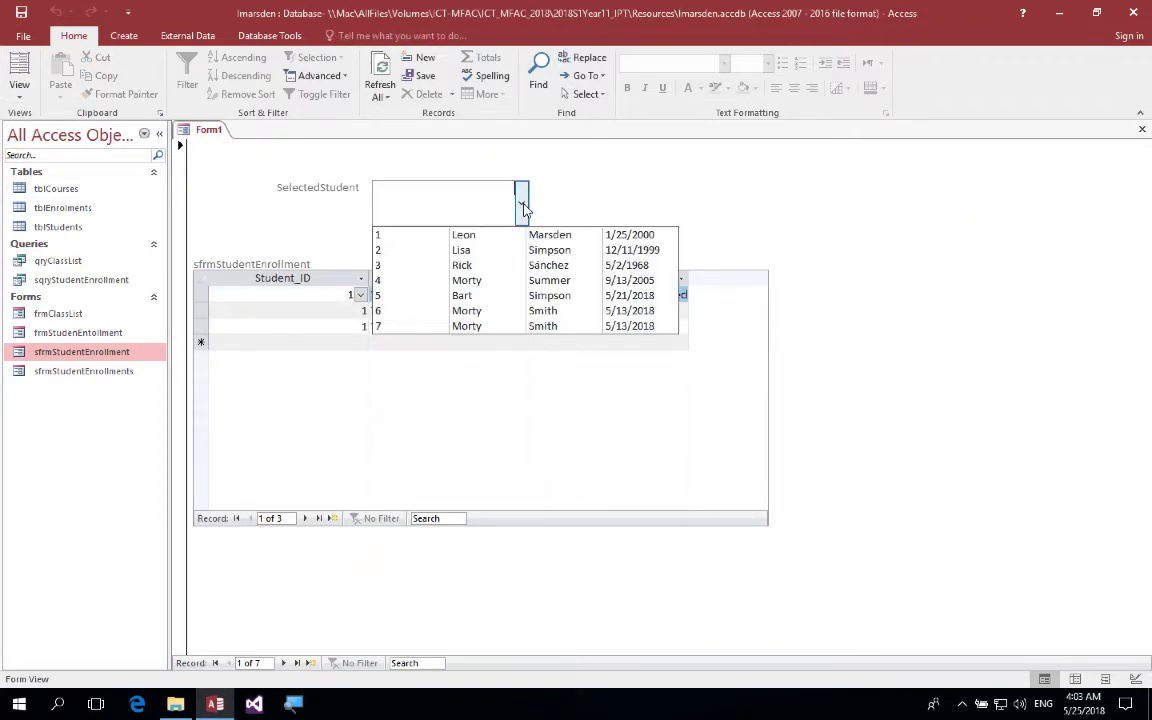
{"action": "left_click", "coordinate": [507, 326]}
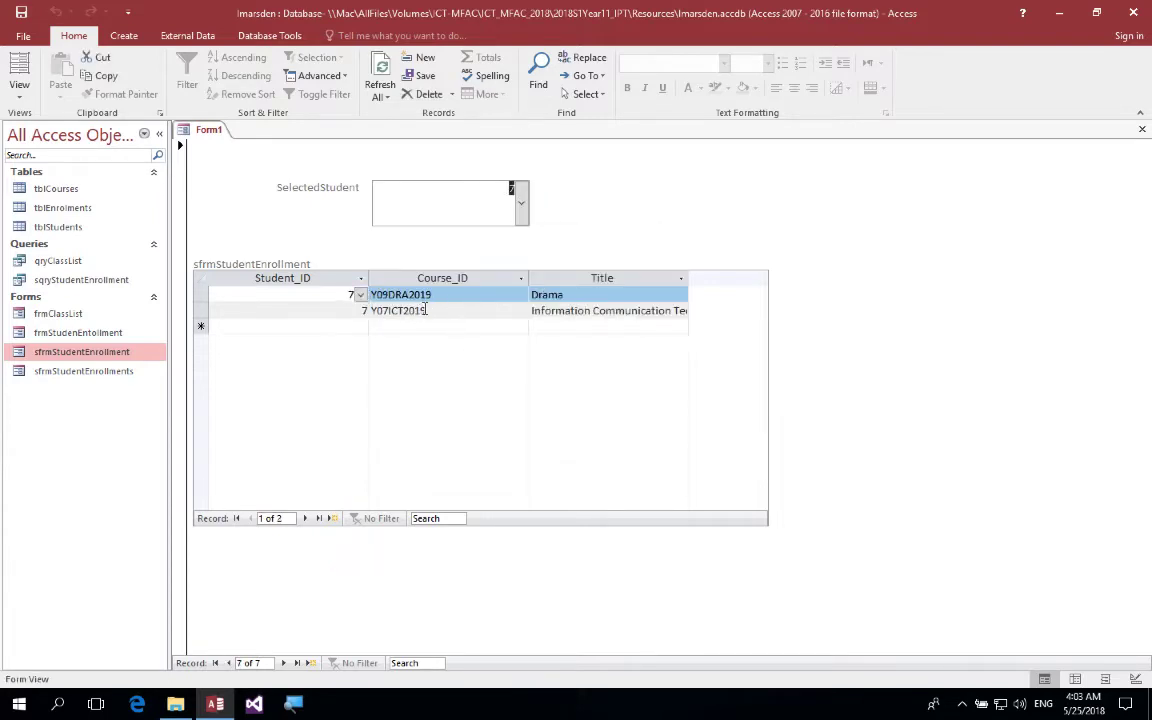
{"action": "left_click", "coordinate": [430, 326]}
{"action": "left_click", "coordinate": [520, 326]}
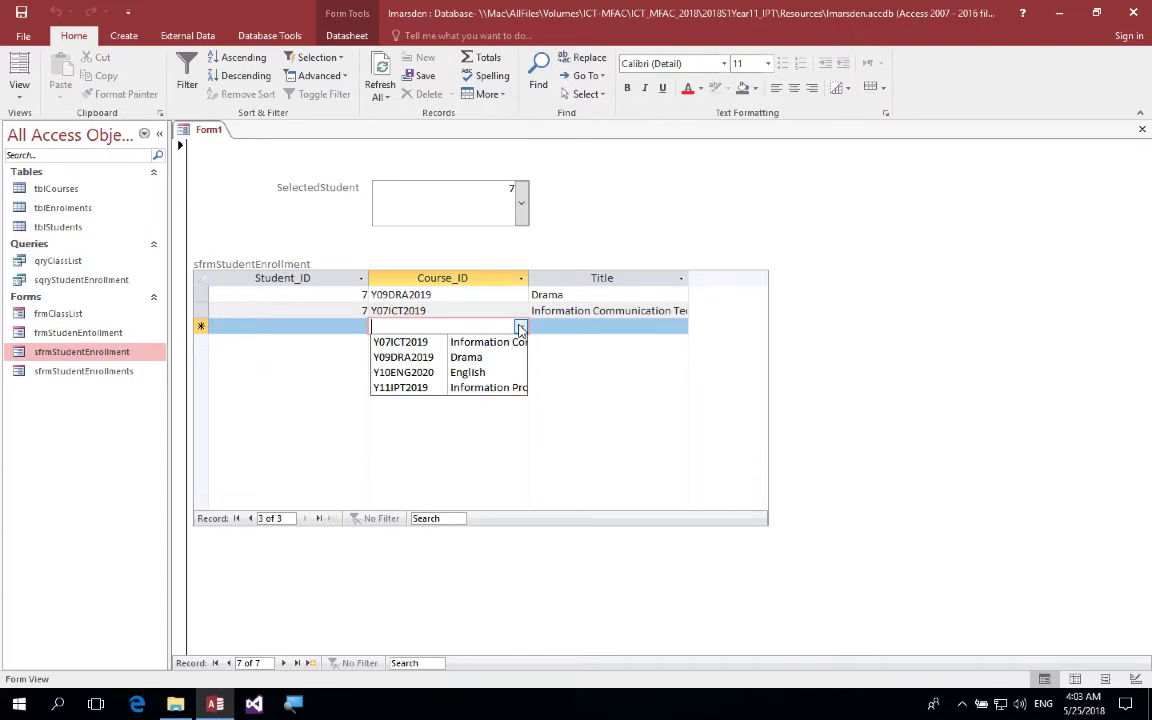
{"action": "left_click", "coordinate": [530, 258]}
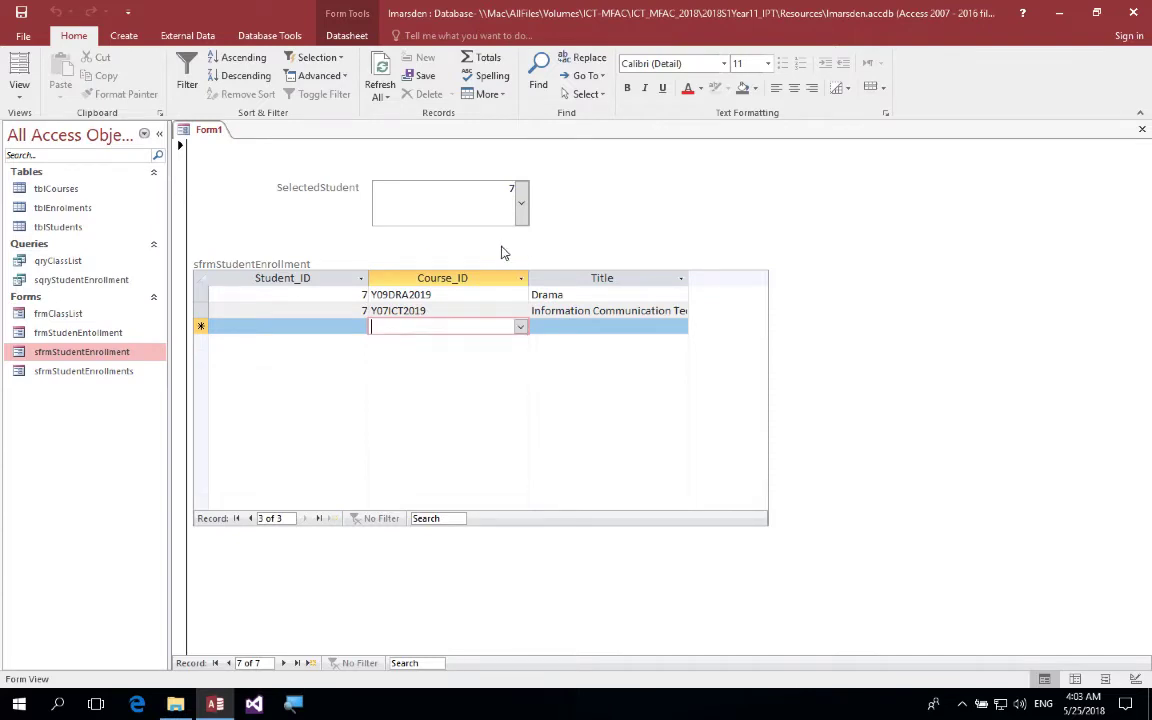
{"action": "left_click", "coordinate": [488, 205]}
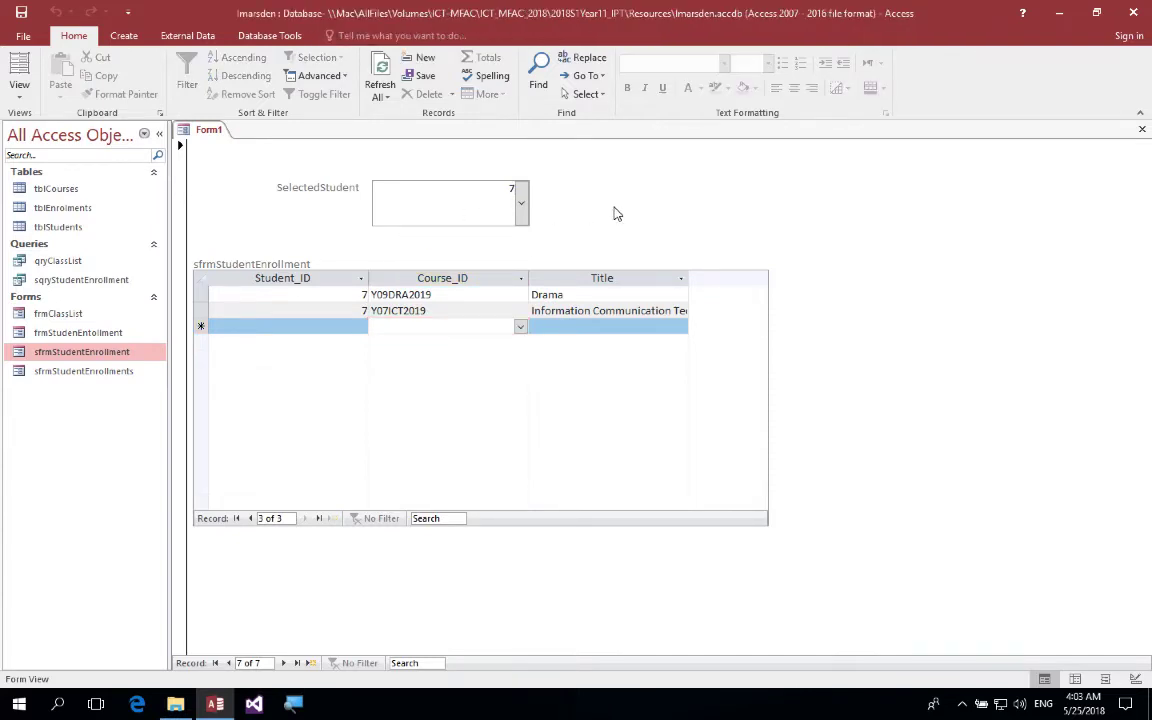
{"action": "left_click", "coordinate": [19, 84]}
Step: In Design view, set the subform's Allow Edits, Allow Additions and Allow Deletions to No
{"action": "left_click", "coordinate": [55, 229]}
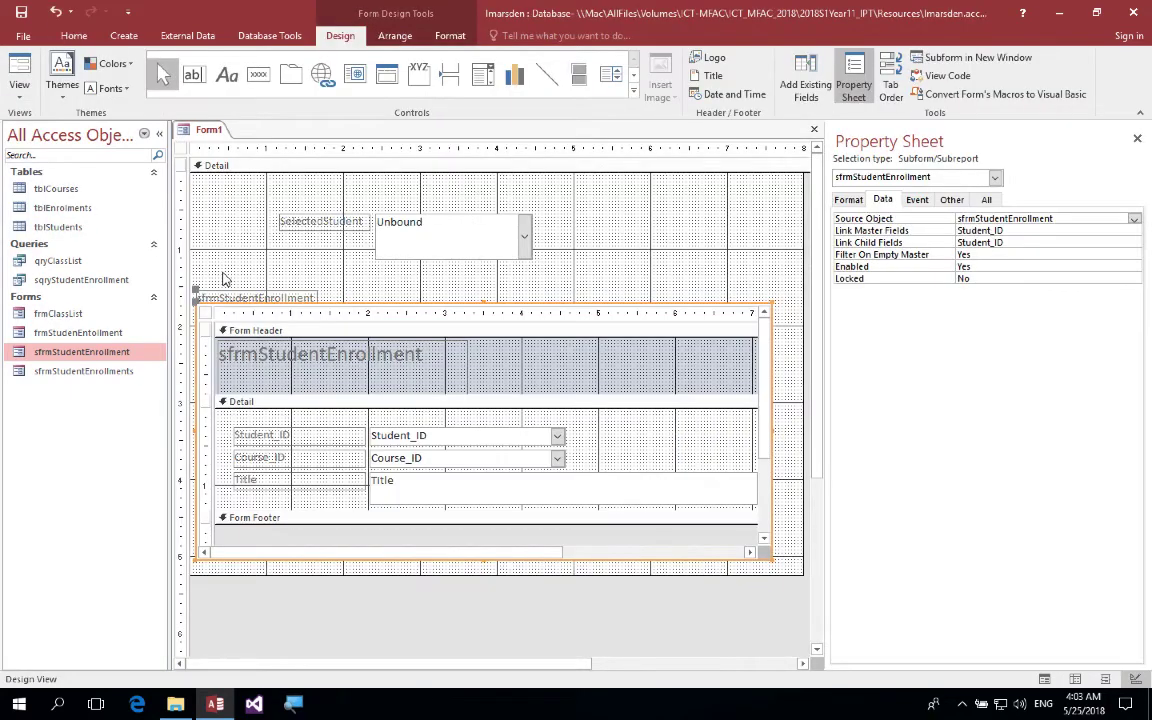
{"action": "left_click", "coordinate": [207, 316]}
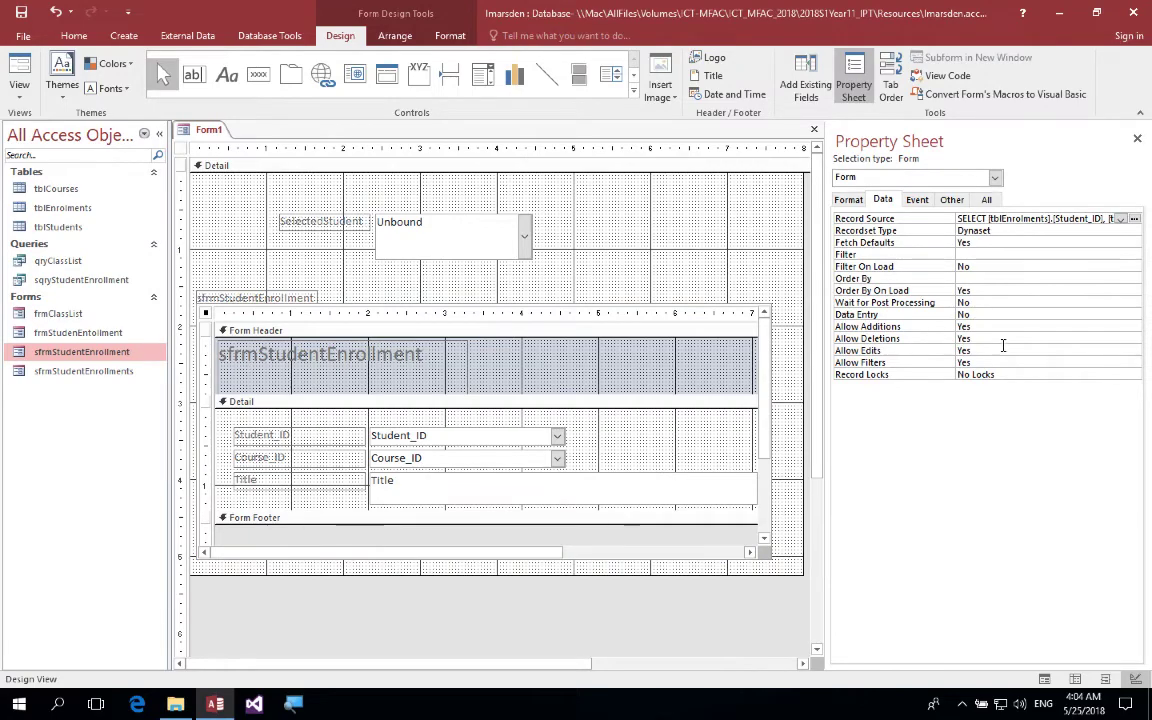
{"action": "left_click", "coordinate": [1054, 350]}
{"action": "left_click", "coordinate": [1134, 351]}
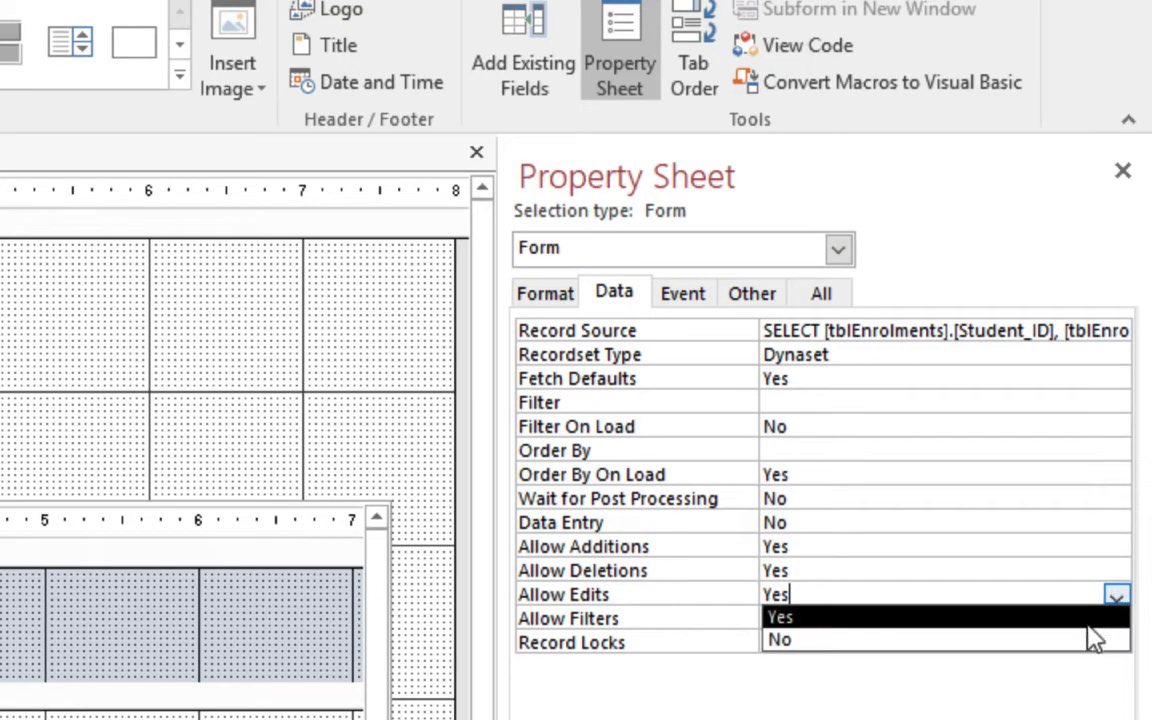
{"action": "left_click", "coordinate": [1092, 640]}
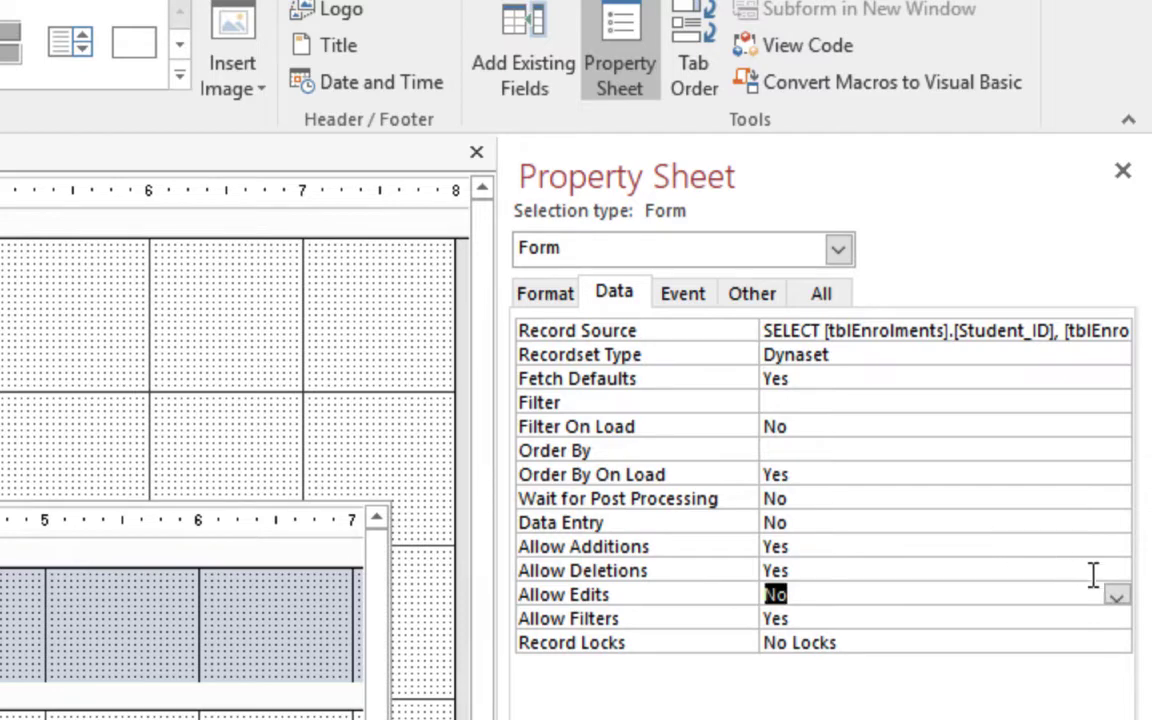
{"action": "double_click", "coordinate": [1120, 546]}
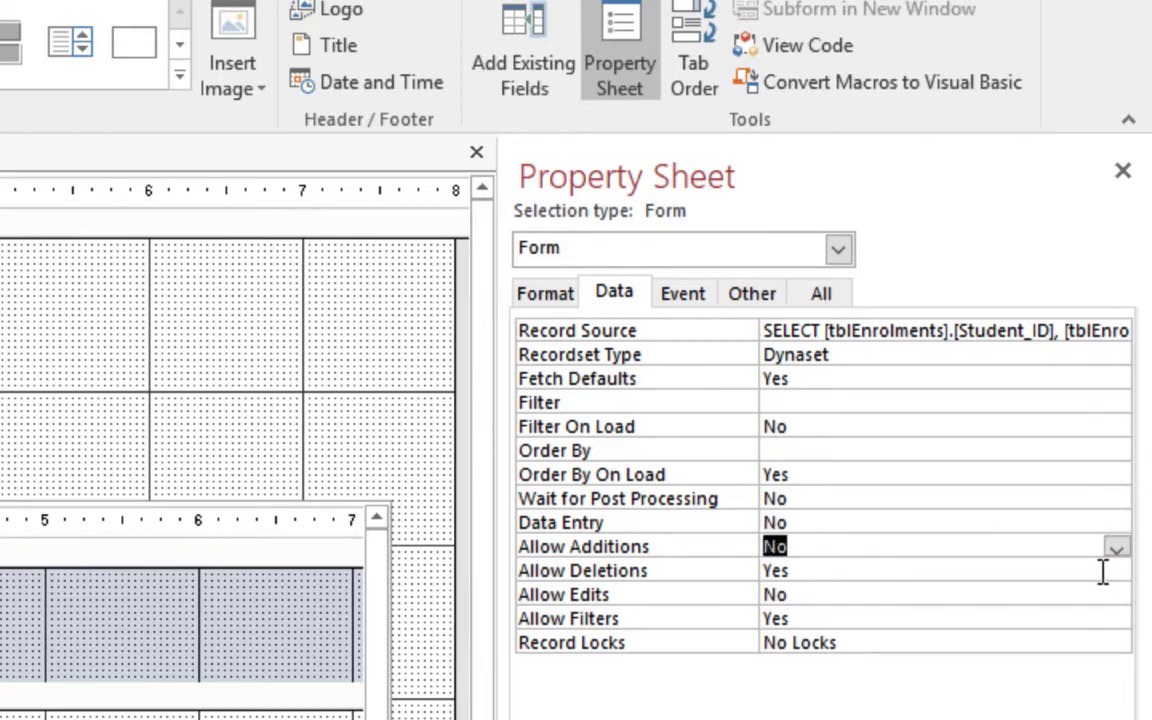
{"action": "left_click", "coordinate": [1115, 569]}
{"action": "left_click", "coordinate": [1118, 615]}
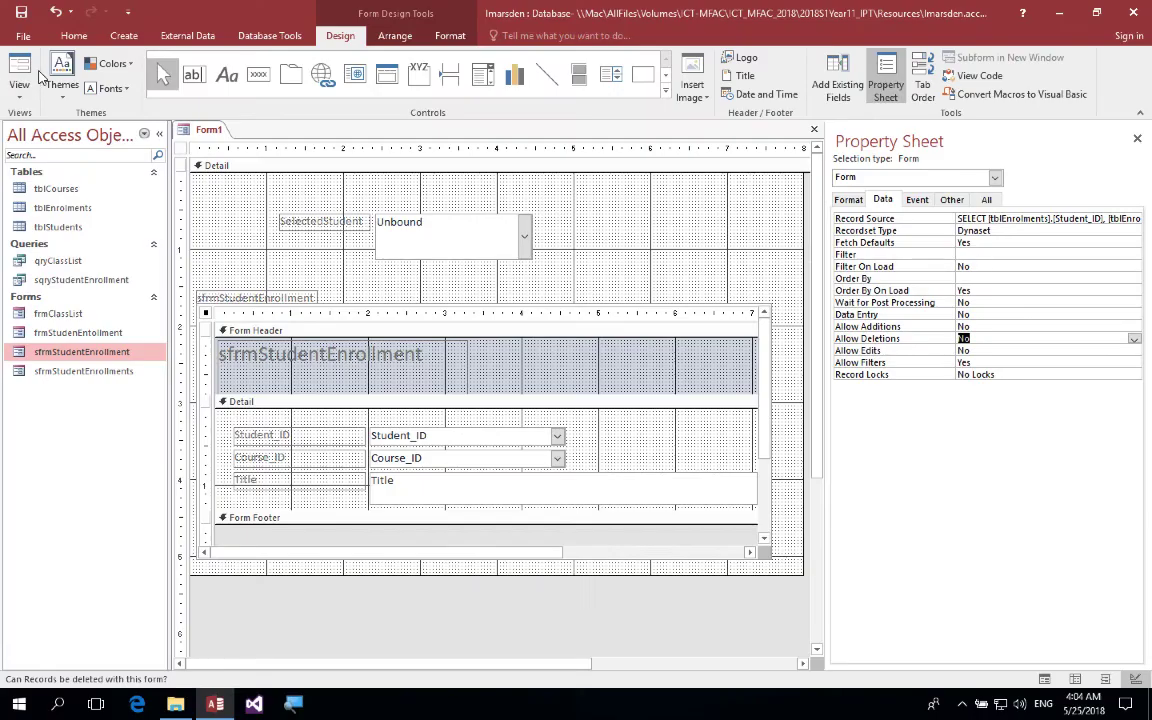
Step: Save the form as frmStudentEnrollment and switch it to Form view
{"action": "key", "text": "ctrl+s"}
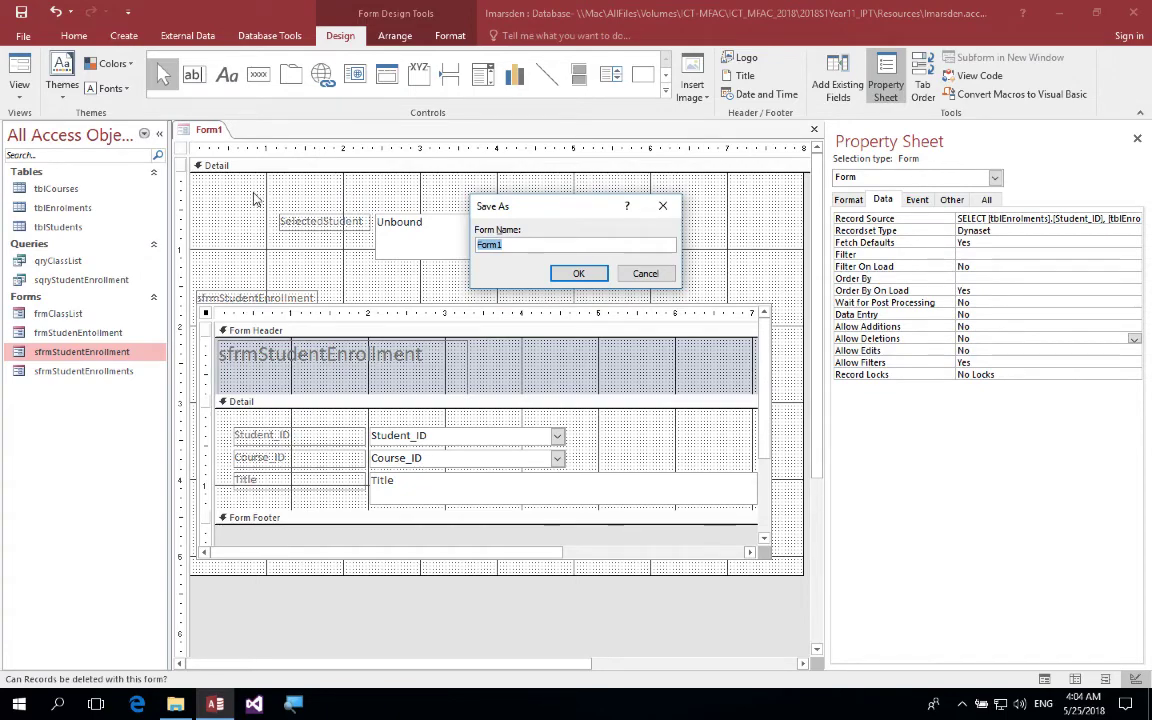
{"action": "type", "text": "frm"}
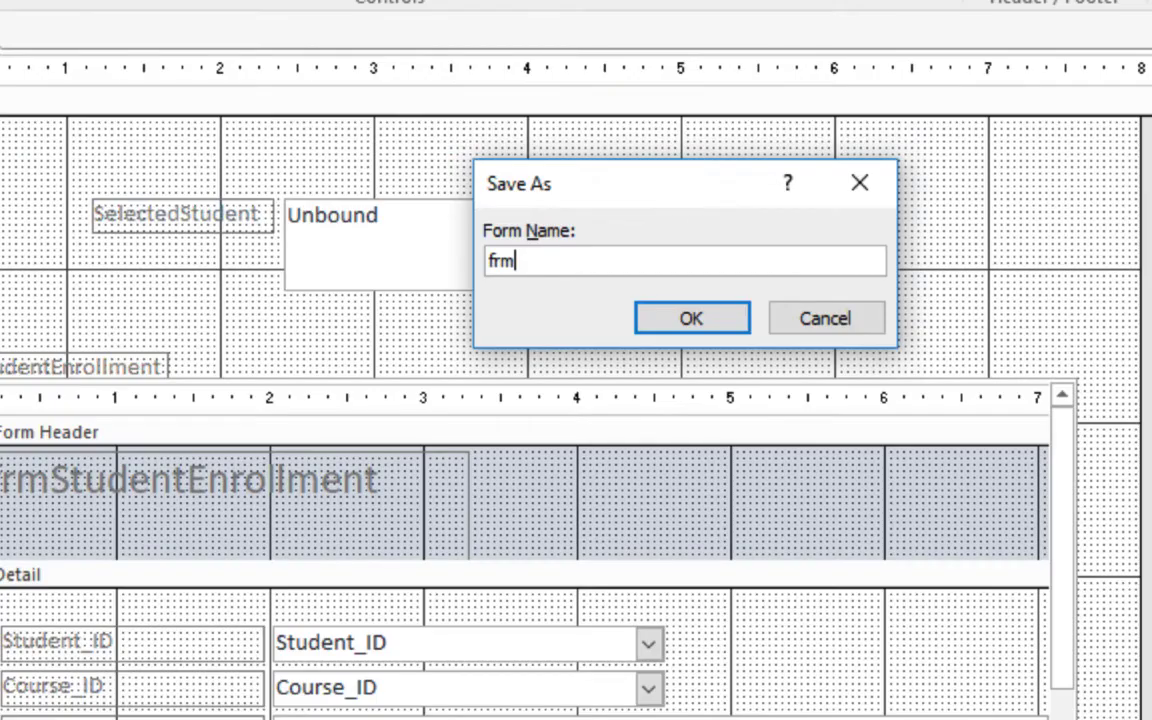
{"action": "type", "text": "Student"}
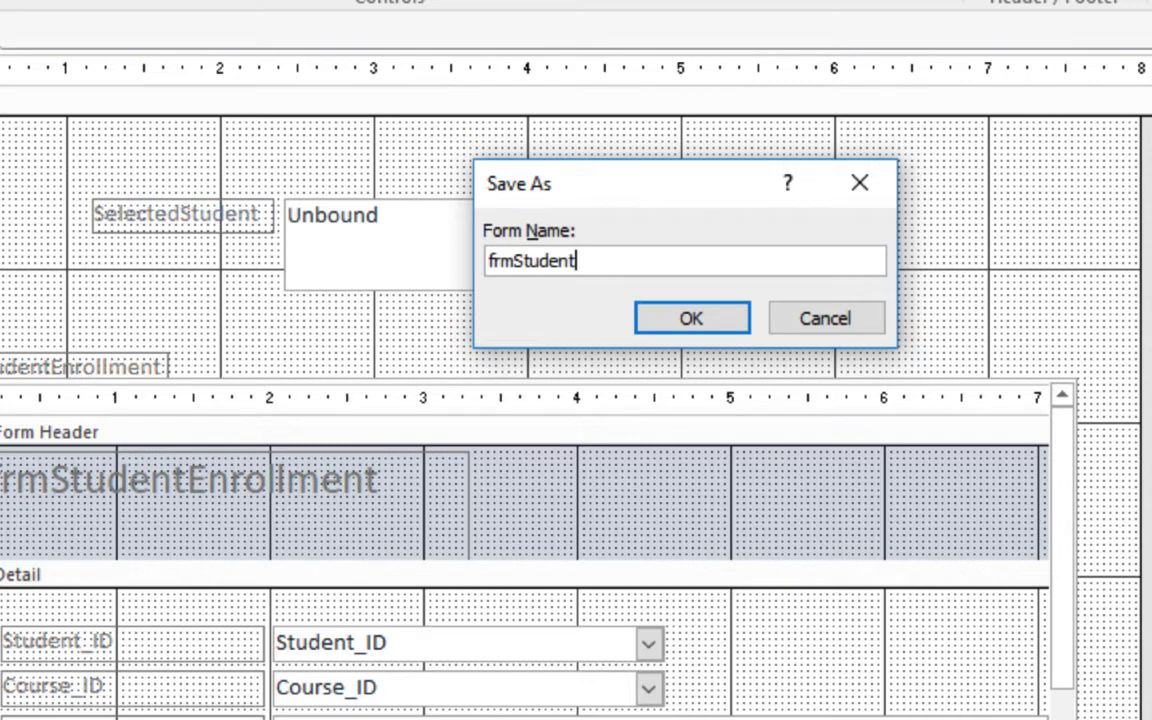
{"action": "type", "text": "Enrollment"}
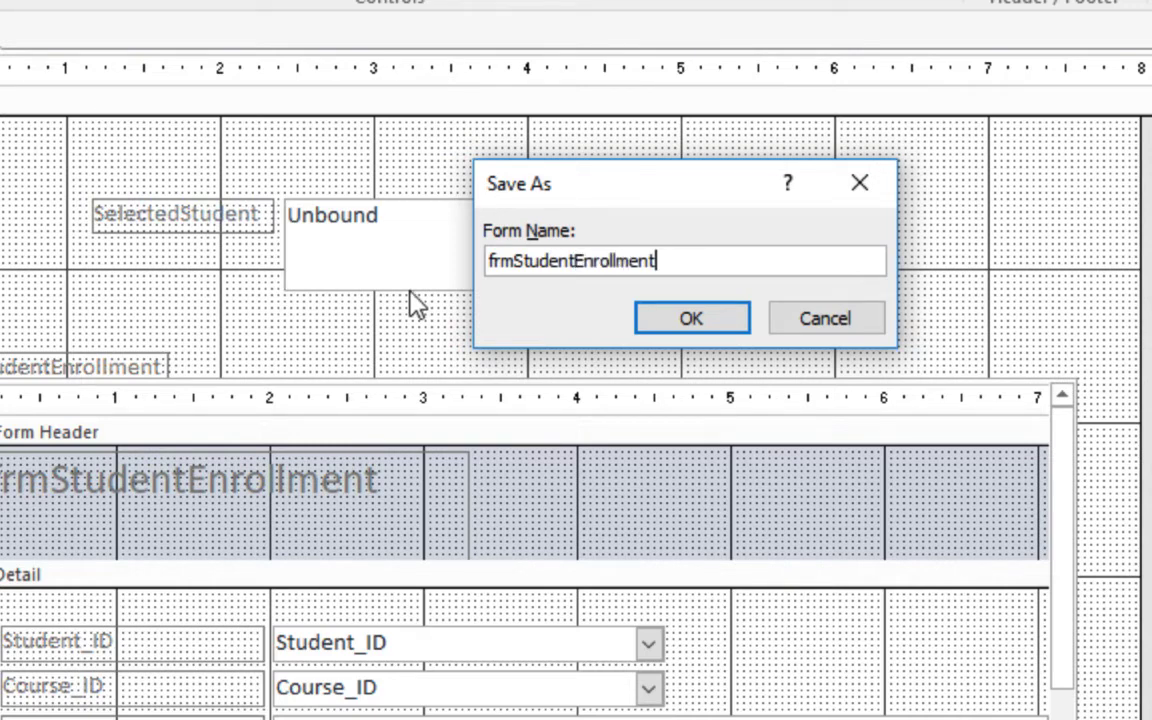
{"action": "left_click", "coordinate": [678, 325]}
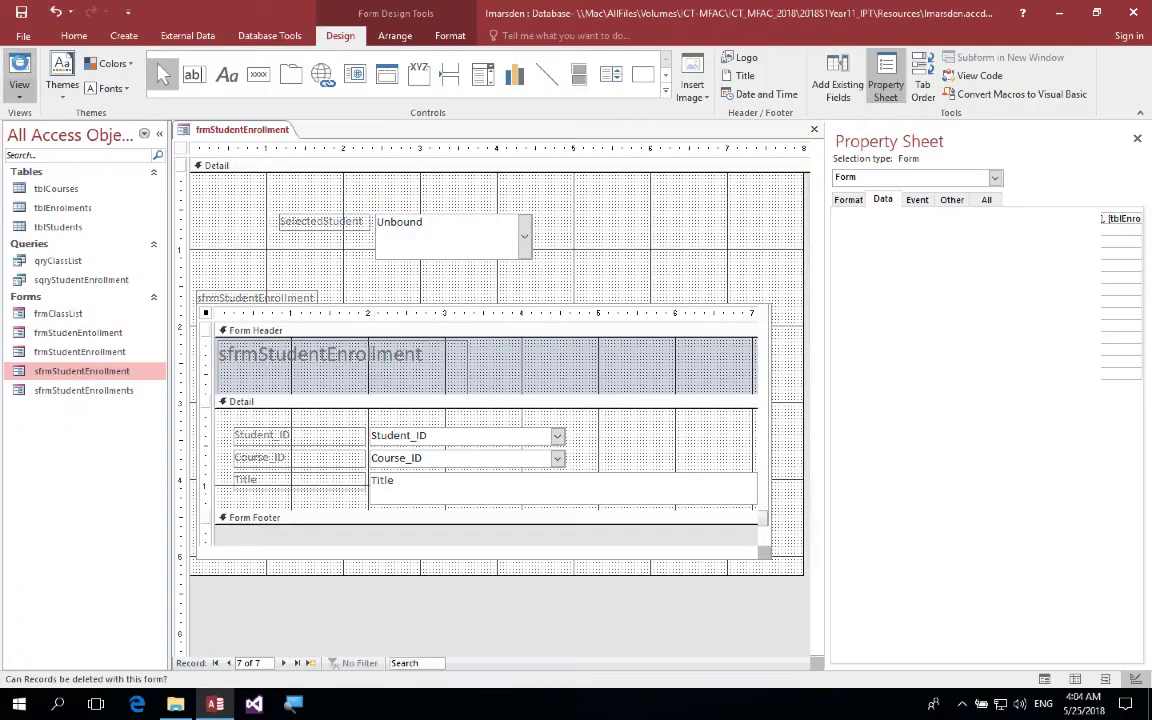
{"action": "left_click", "coordinate": [19, 80]}
Step: Choose student 3 and try editing their four enrolment records to confirm they're locked
{"action": "left_click", "coordinate": [521, 204]}
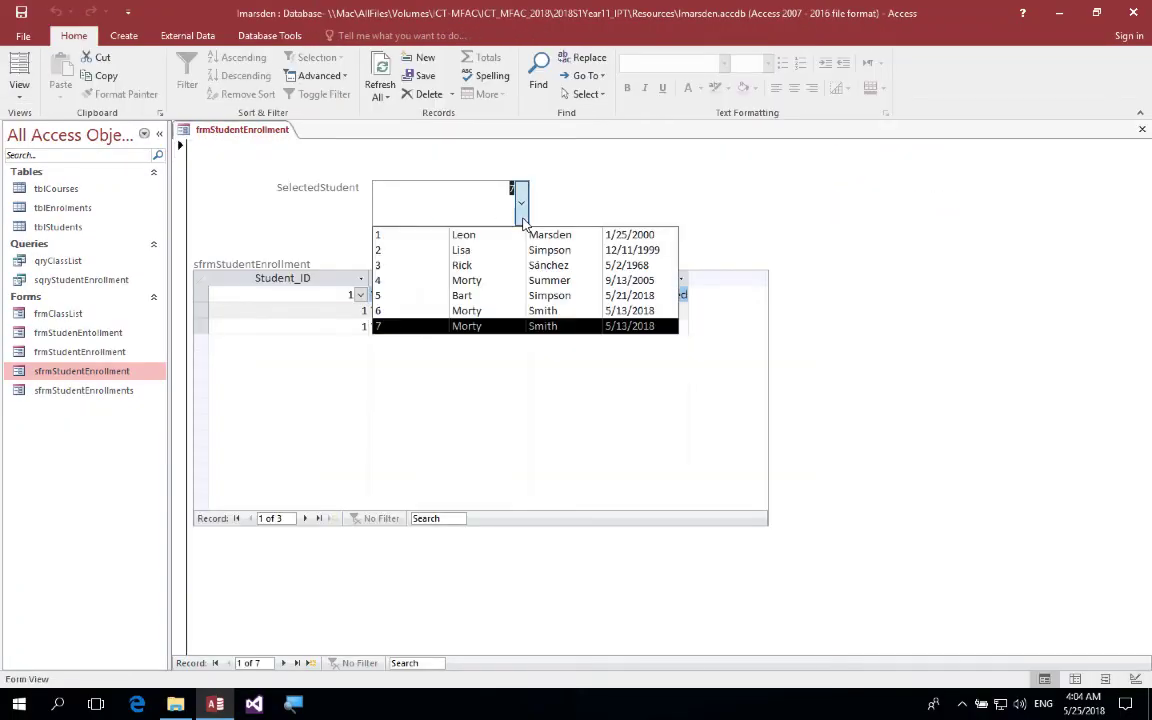
{"action": "left_click", "coordinate": [491, 263]}
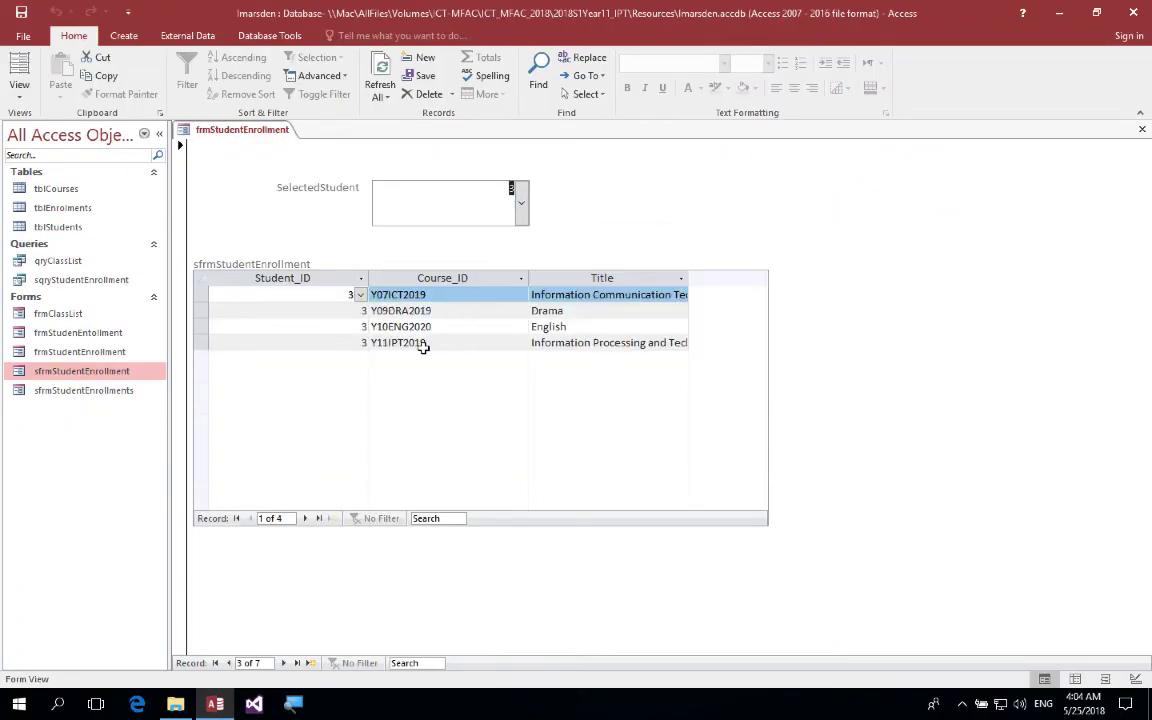
{"action": "left_click", "coordinate": [365, 357]}
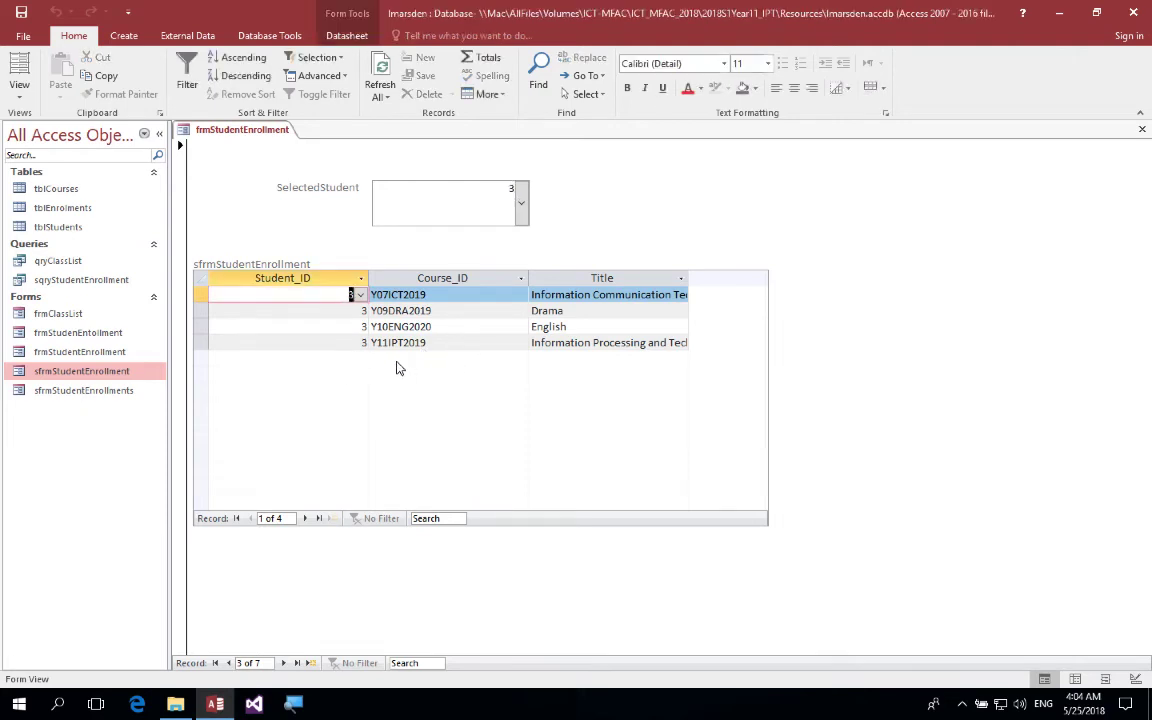
{"action": "left_click", "coordinate": [359, 295]}
{"action": "left_click", "coordinate": [465, 295]}
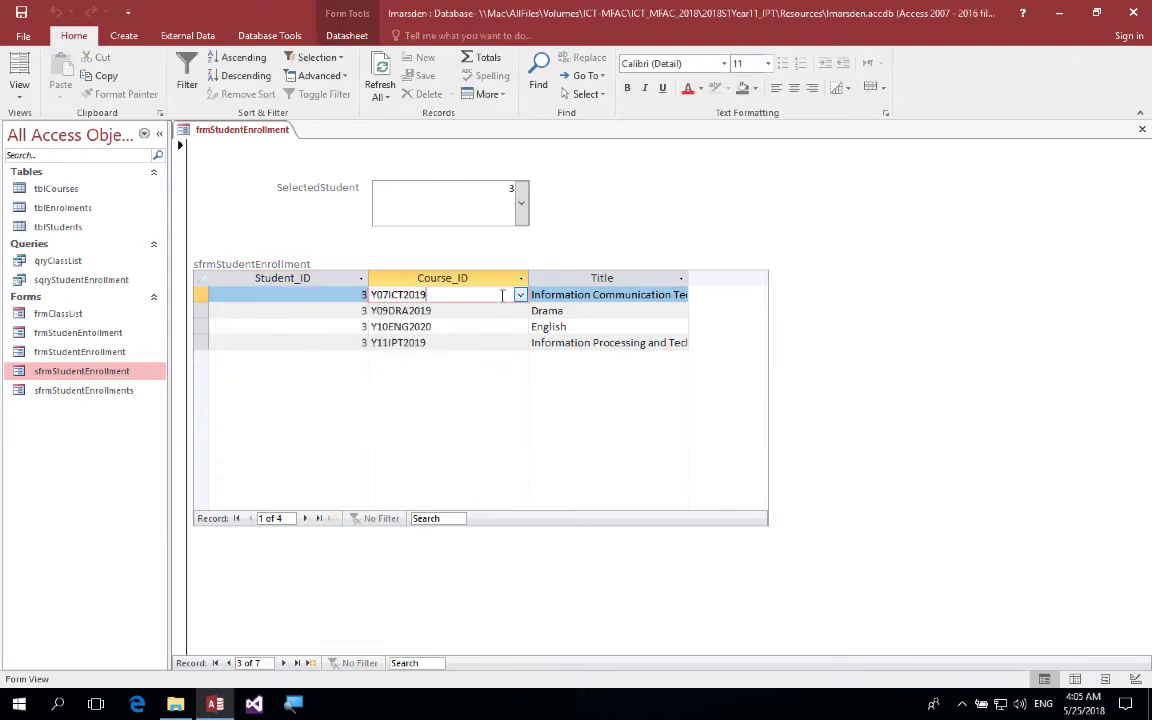
{"action": "left_click", "coordinate": [520, 295]}
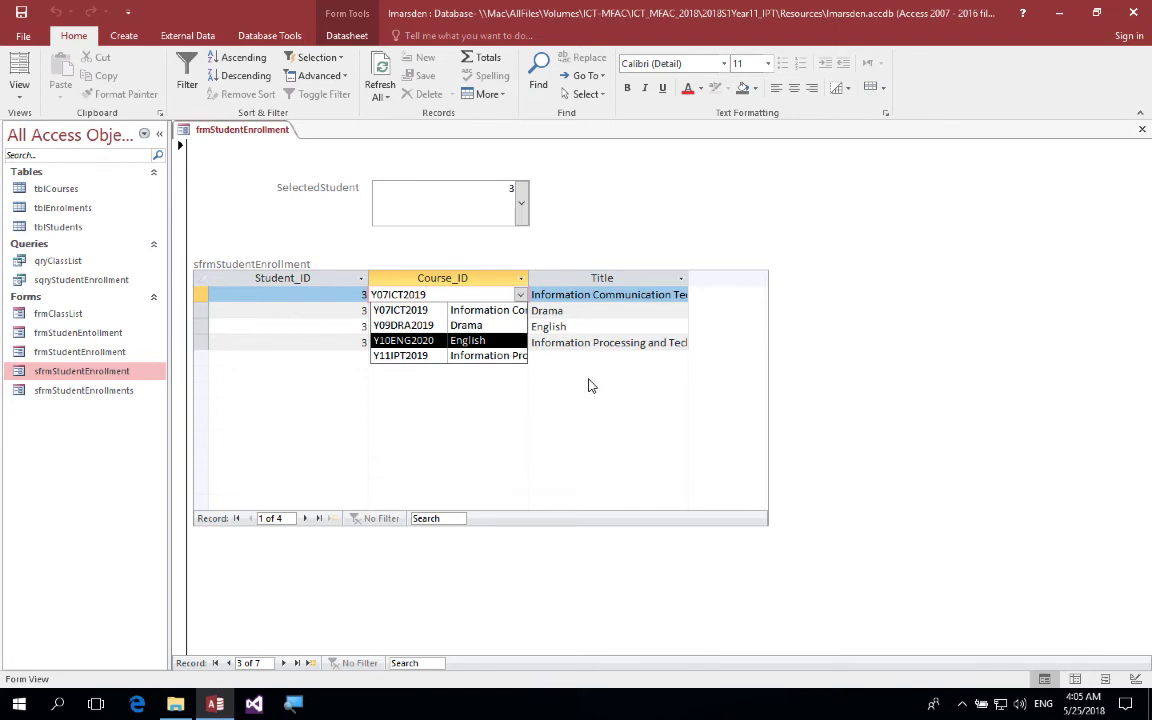
{"action": "left_click", "coordinate": [550, 310]}
{"action": "left_click", "coordinate": [571, 342]}
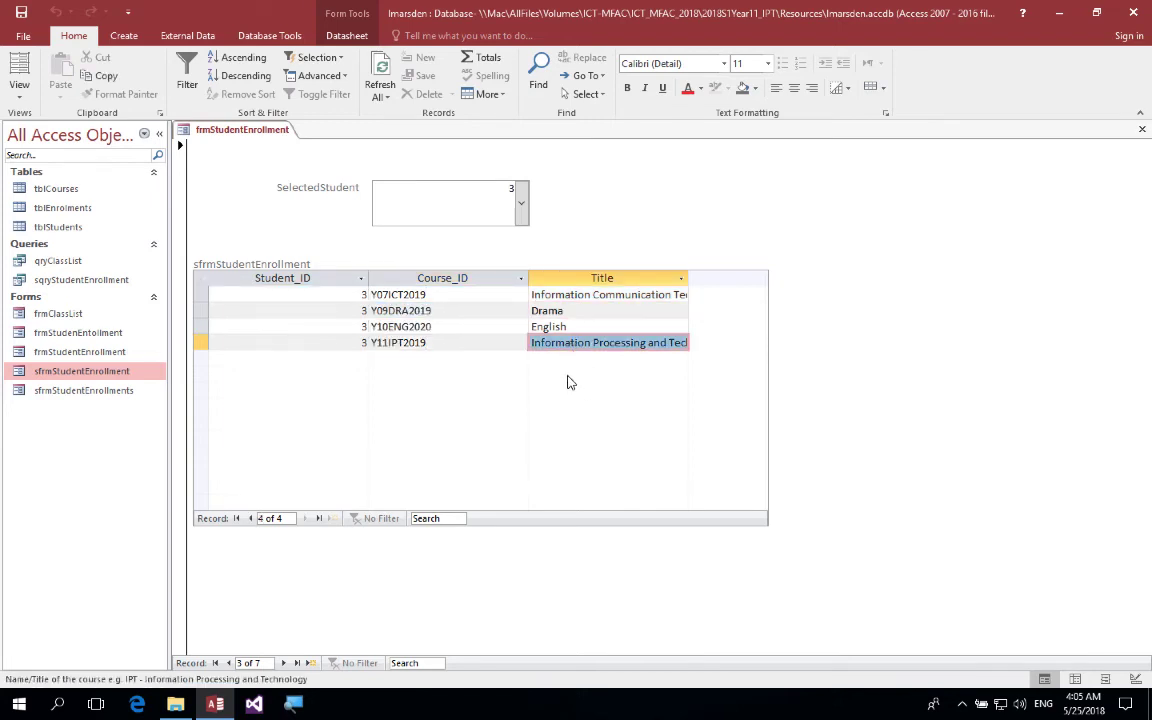